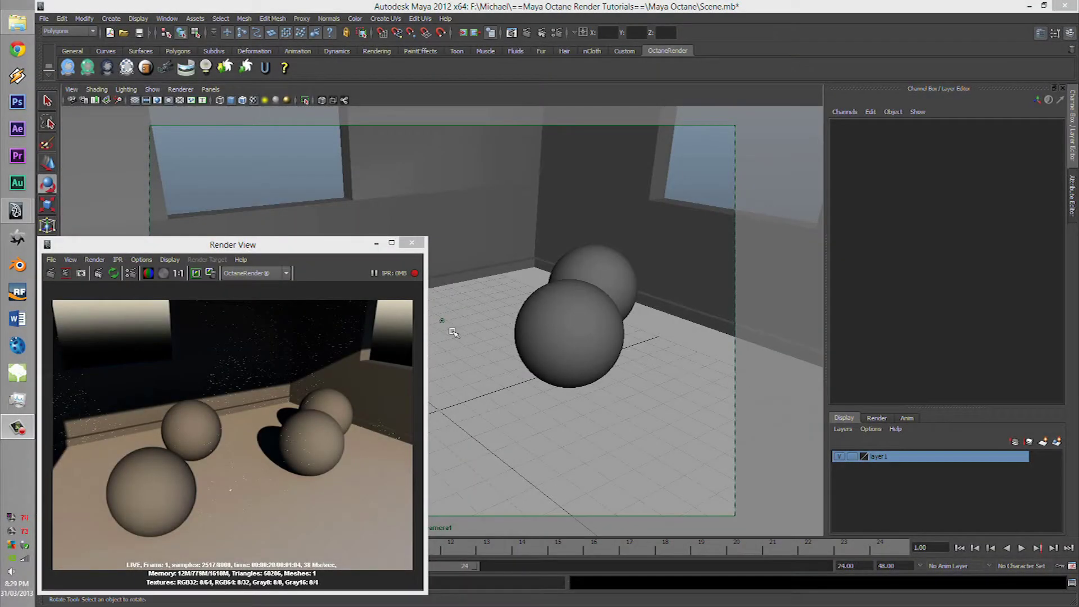
left_click(618, 307)
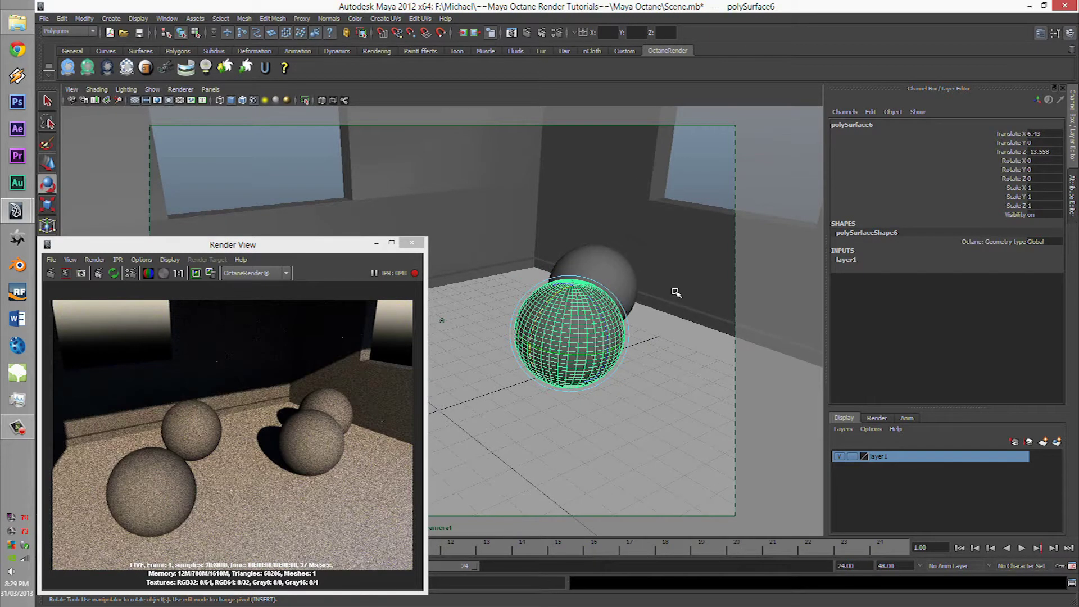
left_click_drag(354, 251, 355, 255)
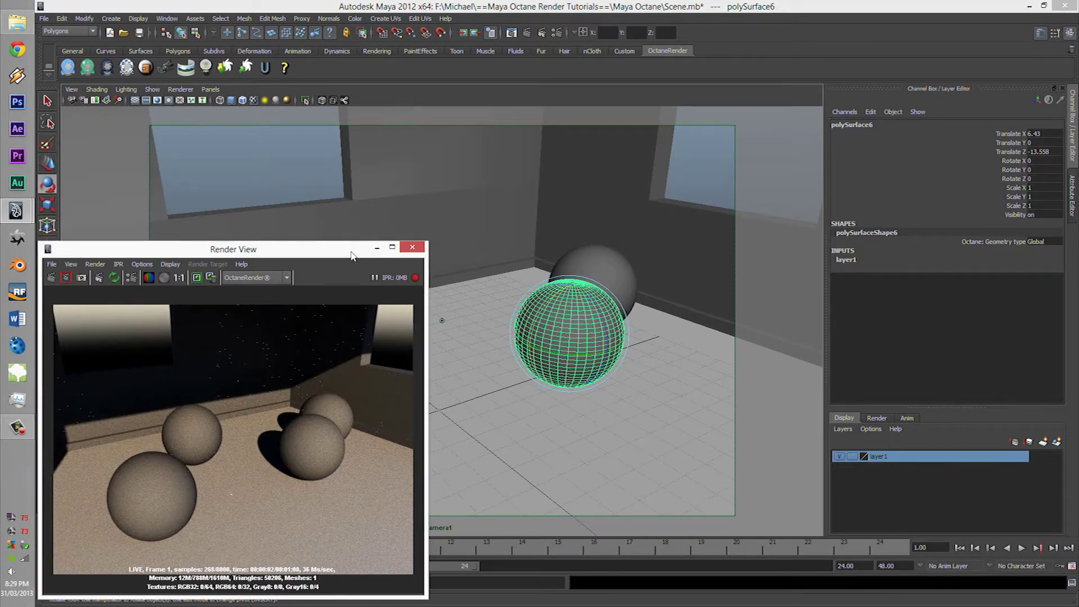
left_click(672, 280)
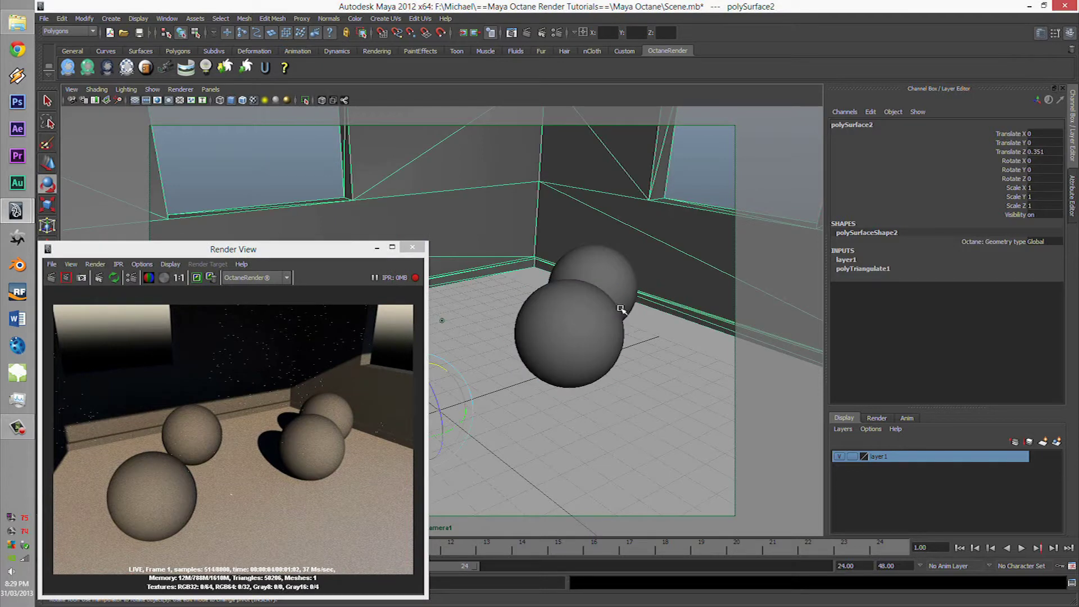
scroll(563, 300, "down", 1)
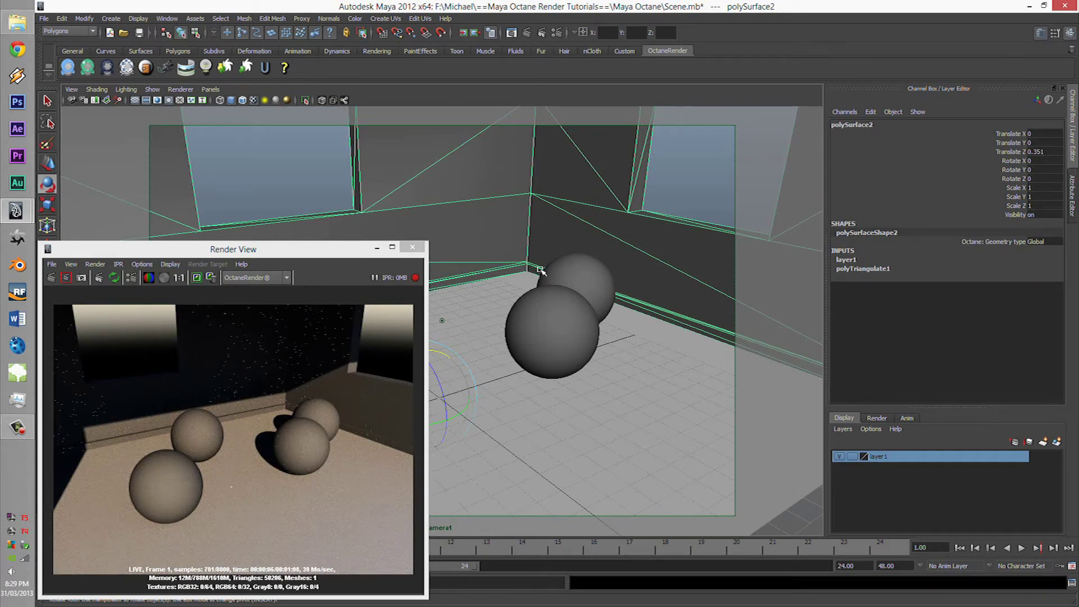
Step: Select camera1 in the right side view and show the camera view at full size
key("space")
scroll(594, 406, "down", 3)
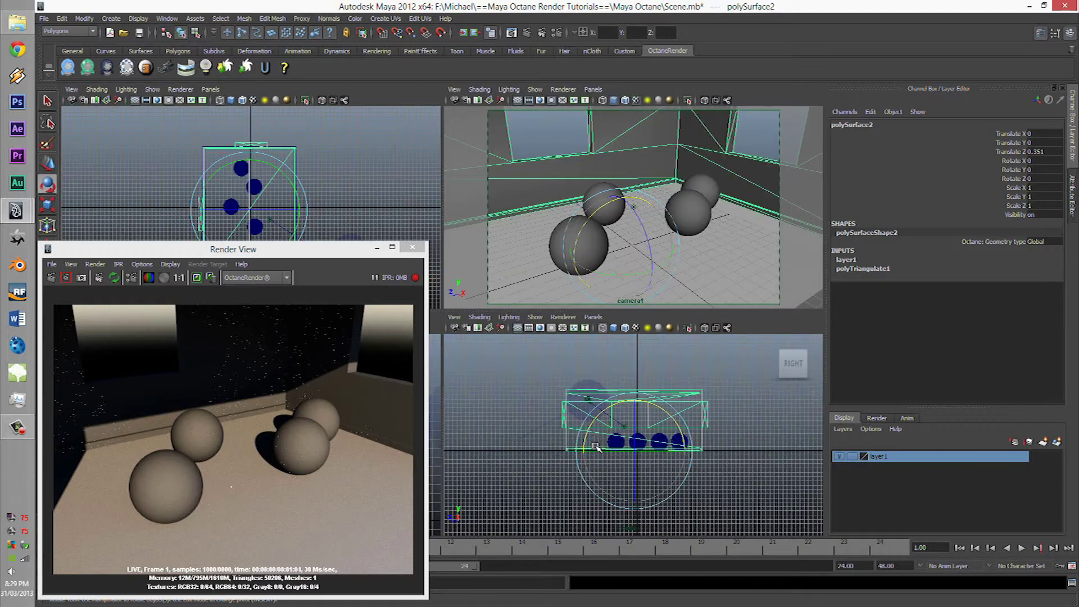
scroll(595, 407, "up", 10)
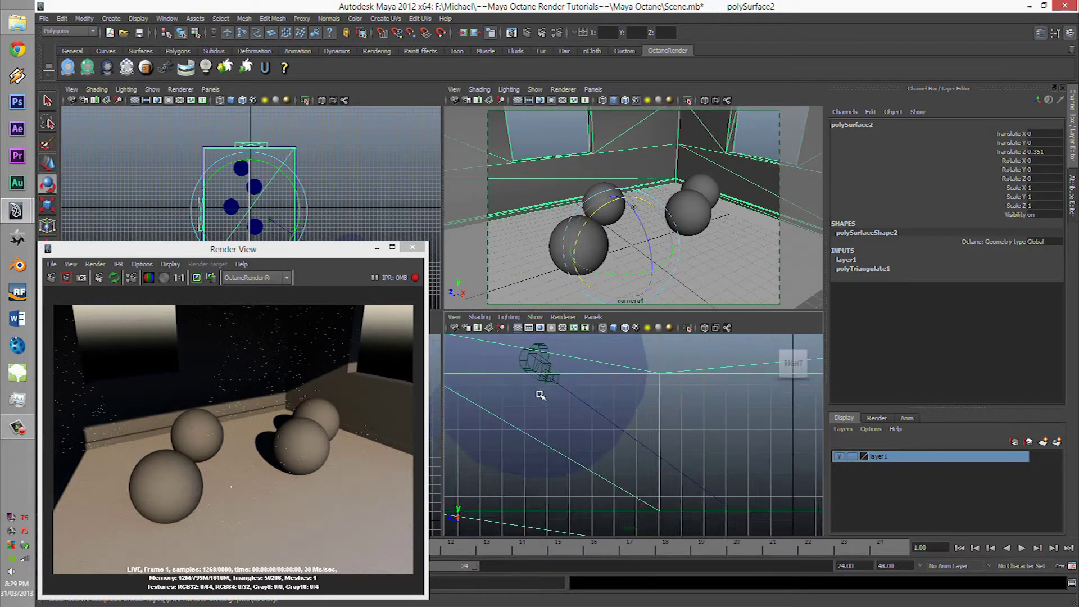
left_click(544, 364)
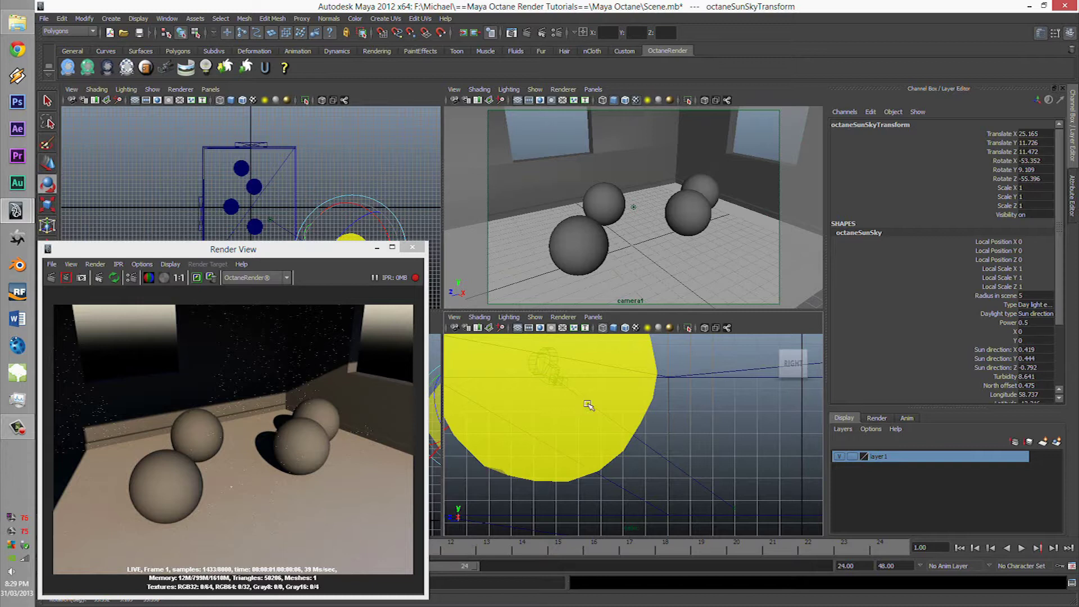
left_click(554, 376)
left_click(561, 389)
left_click(631, 229)
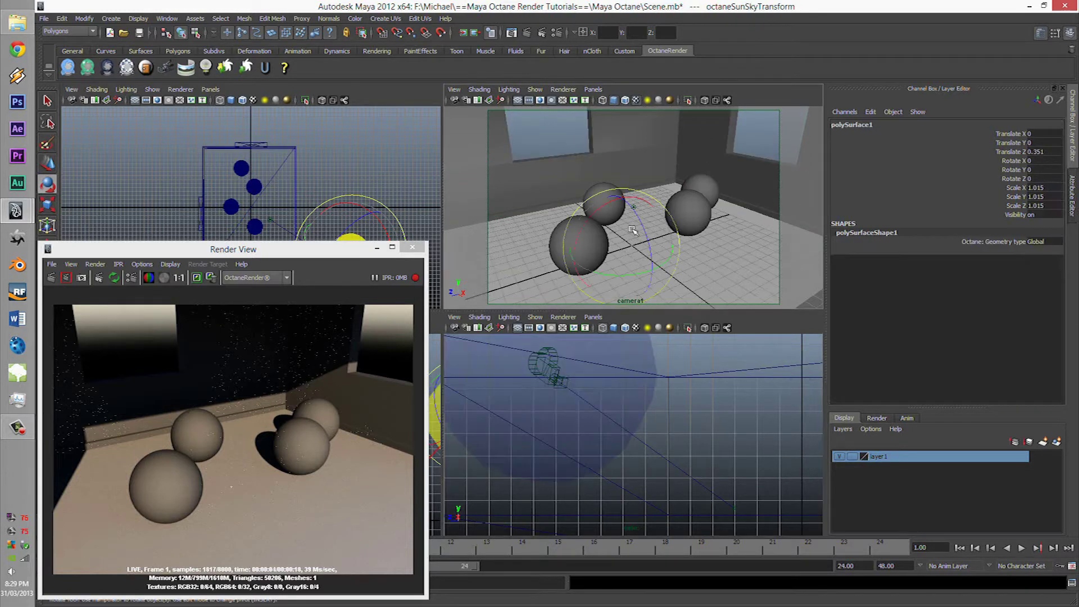
scroll(631, 229, "down", 4)
middle_click_drag(631, 229, 536, 245, "alt")
scroll(635, 435, "down", 4)
scroll(629, 439, "down", 4)
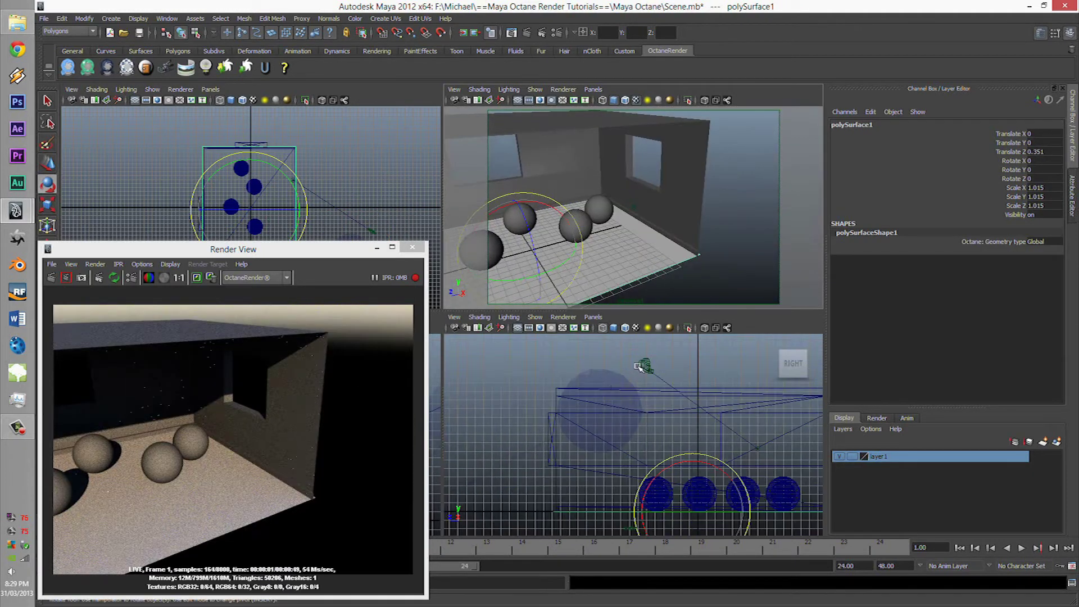
left_click(641, 367)
scroll(637, 223, "up", 3)
key("space")
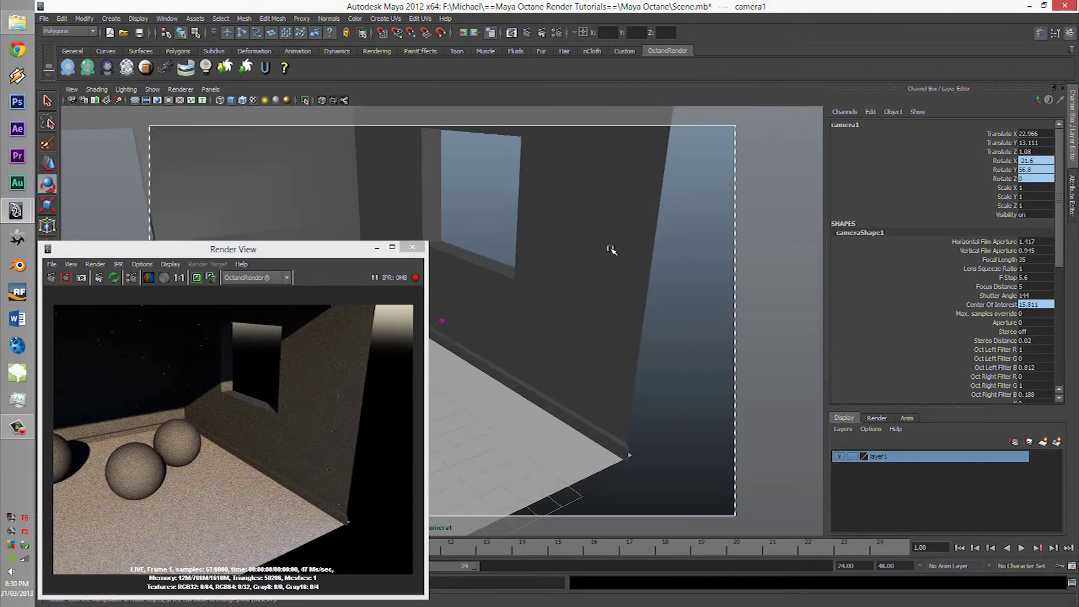
Step: Reframe camera1 to look into the room at all four spheres and move the Render View window aside
left_click_drag(609, 245, 466, 247, "alt")
middle_click_drag(466, 247, 686, 277, "alt")
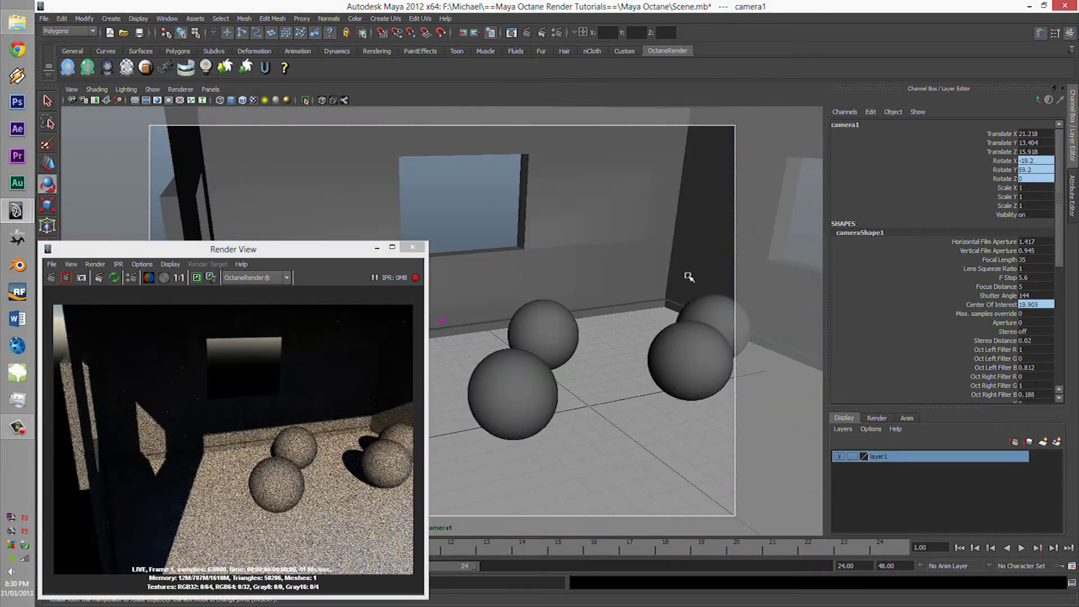
left_click_drag(340, 256, 246, 266)
scroll(510, 285, "down", 5)
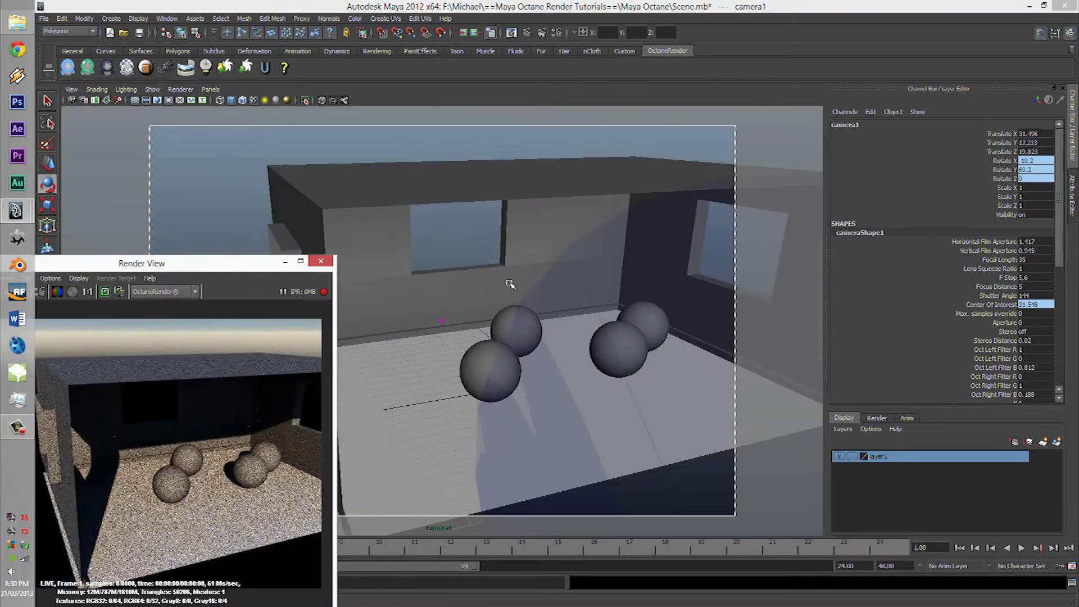
middle_click_drag(511, 284, 431, 260, "alt")
scroll(432, 258, "up", 3)
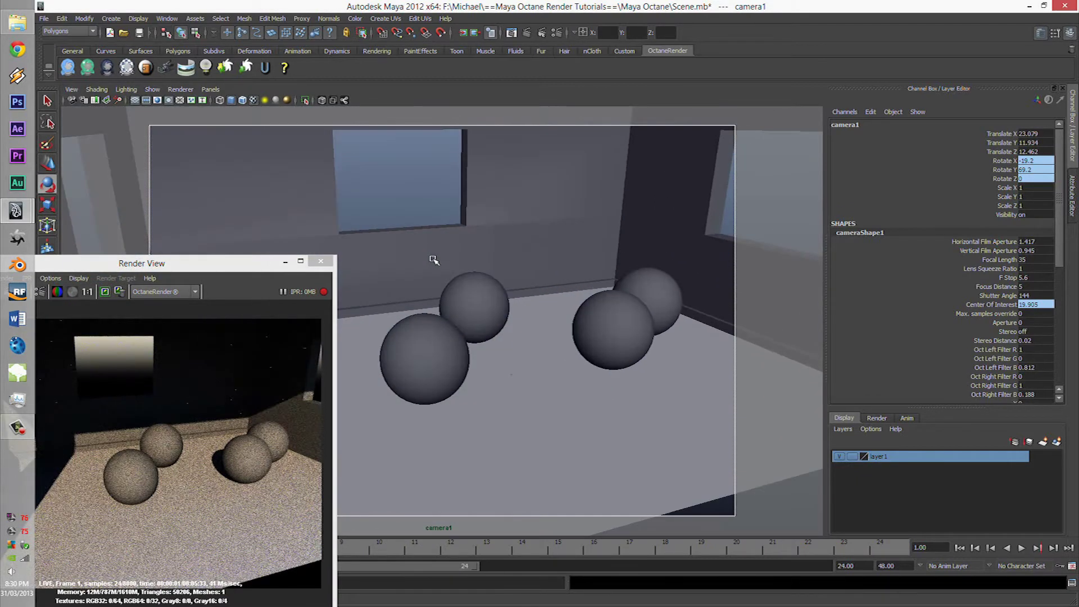
Step: Move the Octane sun/sky object along Z to about -3.811
scroll(433, 258, "down", 5)
left_click(513, 354)
key("w")
left_click_drag(459, 349, 809, 296)
Step: Reframe camera1 inside the room with the spheres and both windows in shot
scroll(578, 339, "up", 5)
middle_click_drag(599, 315, 577, 331, "alt")
right_click_drag(577, 332, 385, 308, "alt")
right_click_drag(614, 288, 651, 287, "alt")
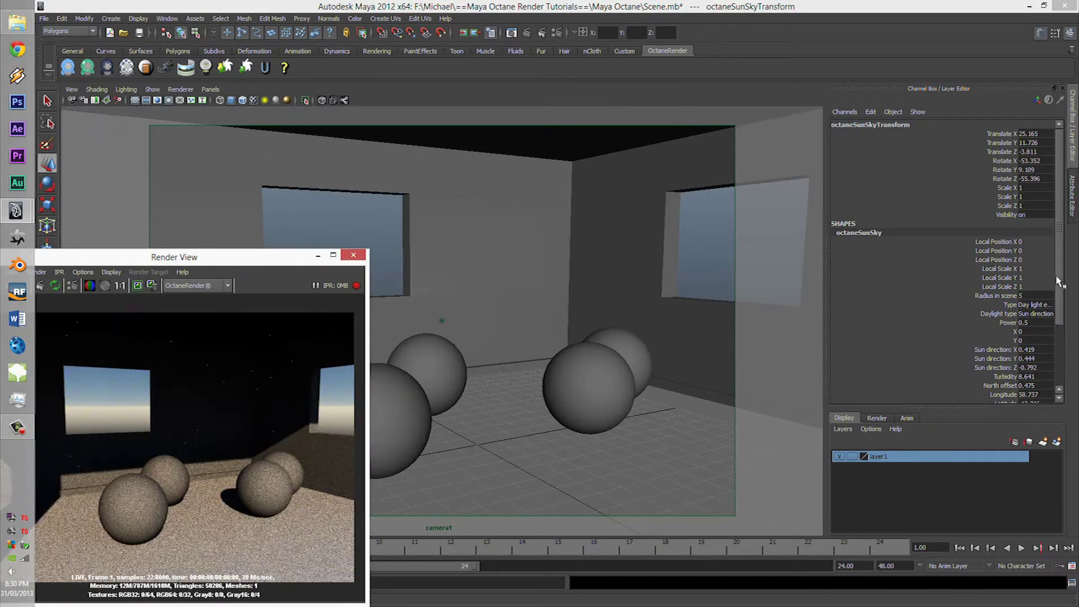
Step: Examine the sun/sky object's day light environment, image texture and transform attributes
left_click(1071, 196)
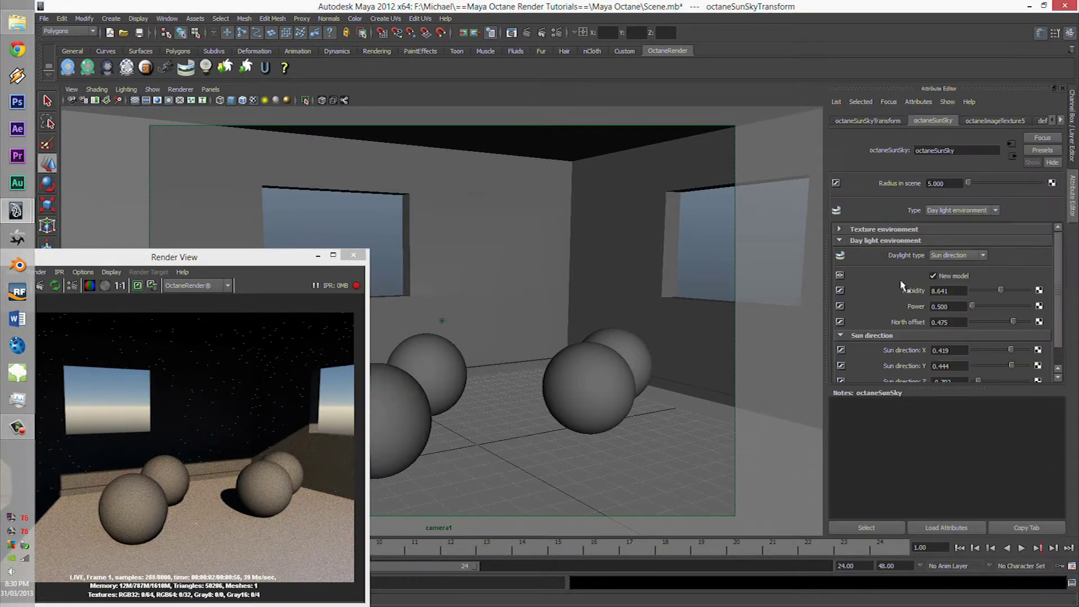
left_click(992, 121)
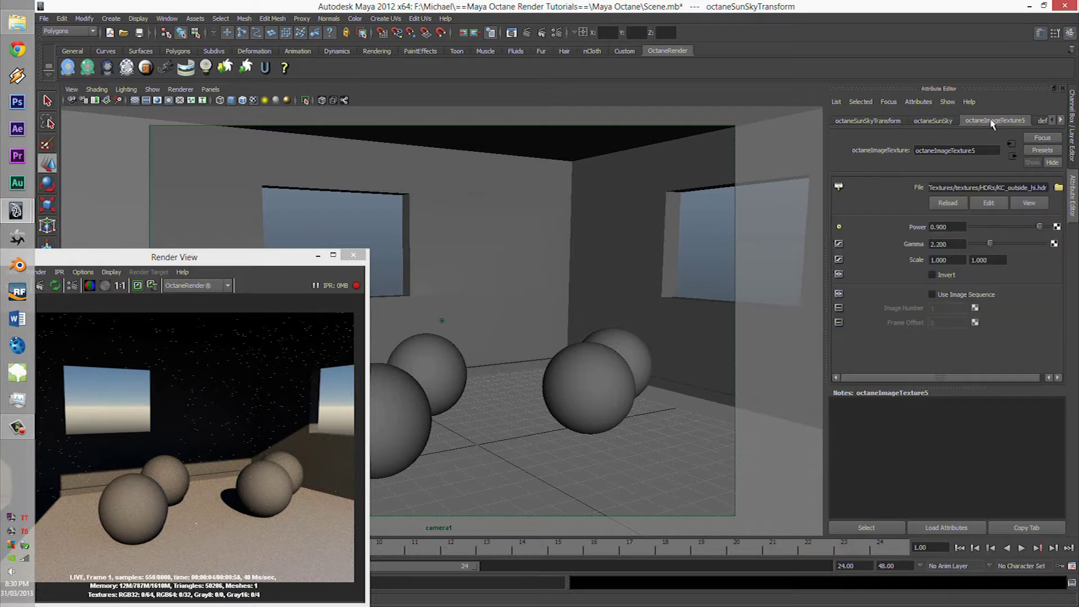
left_click(886, 126)
left_click(1062, 122)
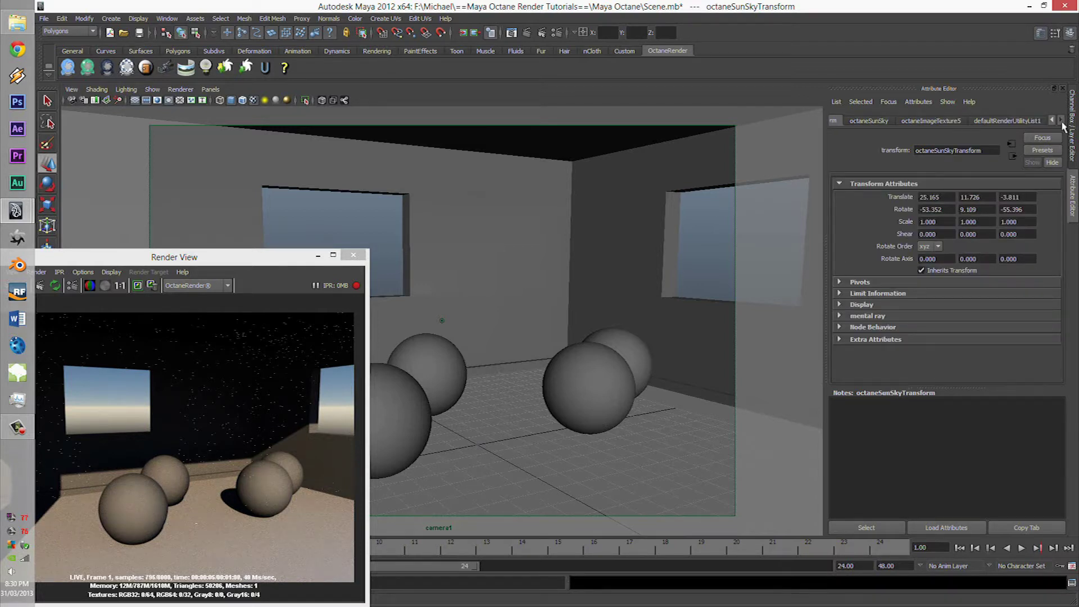
left_click(1023, 121)
Step: Select camera1 again to load its shape attributes and return to the full-size camera view
left_click(496, 286)
key("space")
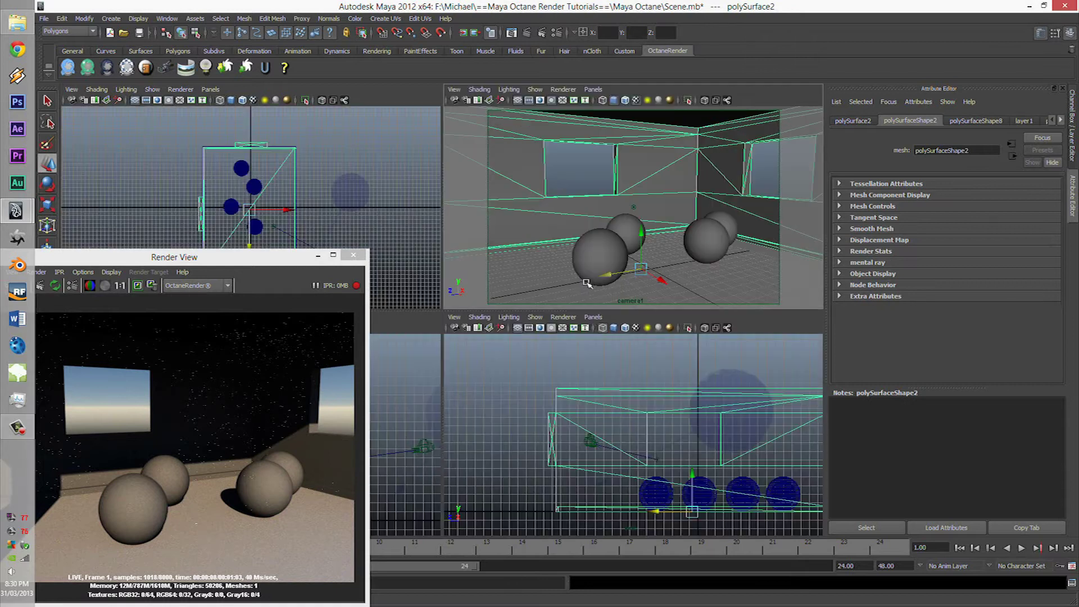
left_click(588, 442)
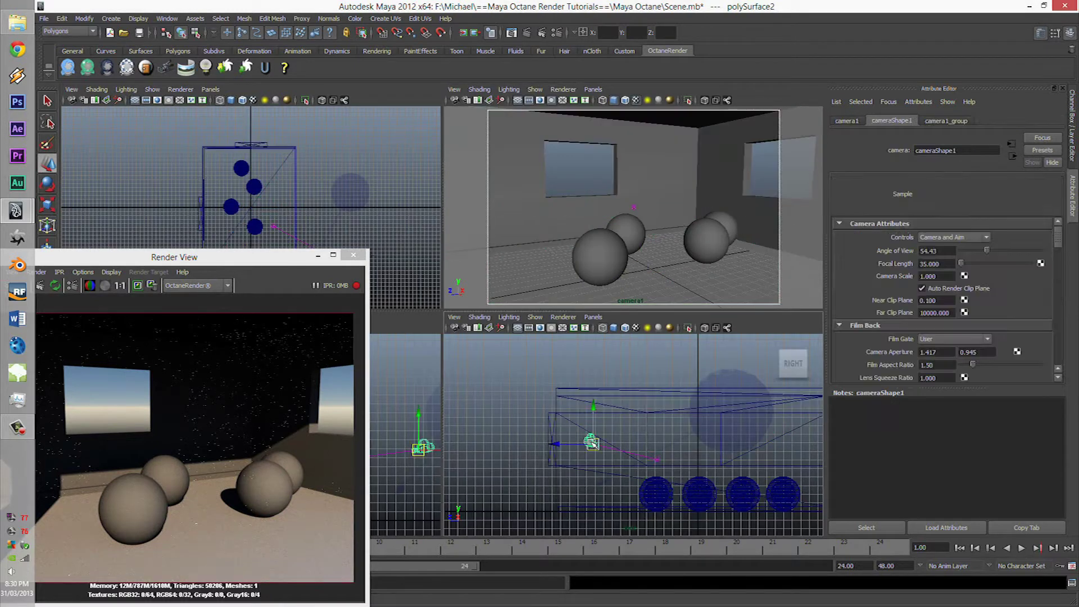
key("space")
key("space")
key("space")
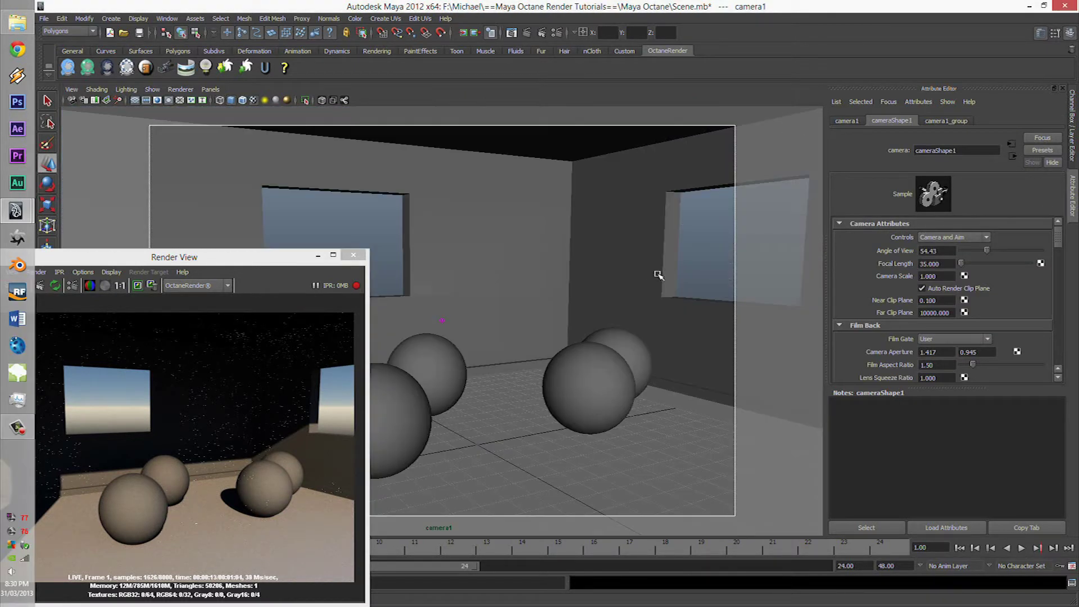
Step: Collapse the Camera Attributes and Film Back sections of cameraShape1 to bring up the Octane camera settings
left_click(837, 224)
left_click(859, 235)
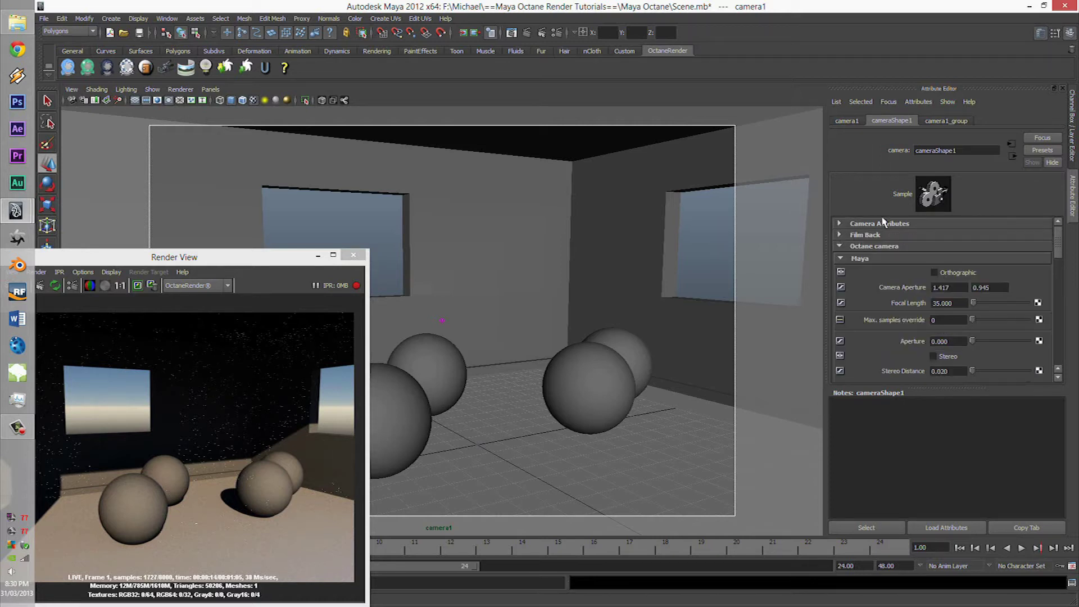
left_click(876, 223)
left_click(872, 223)
scroll(480, 331, "down", 1)
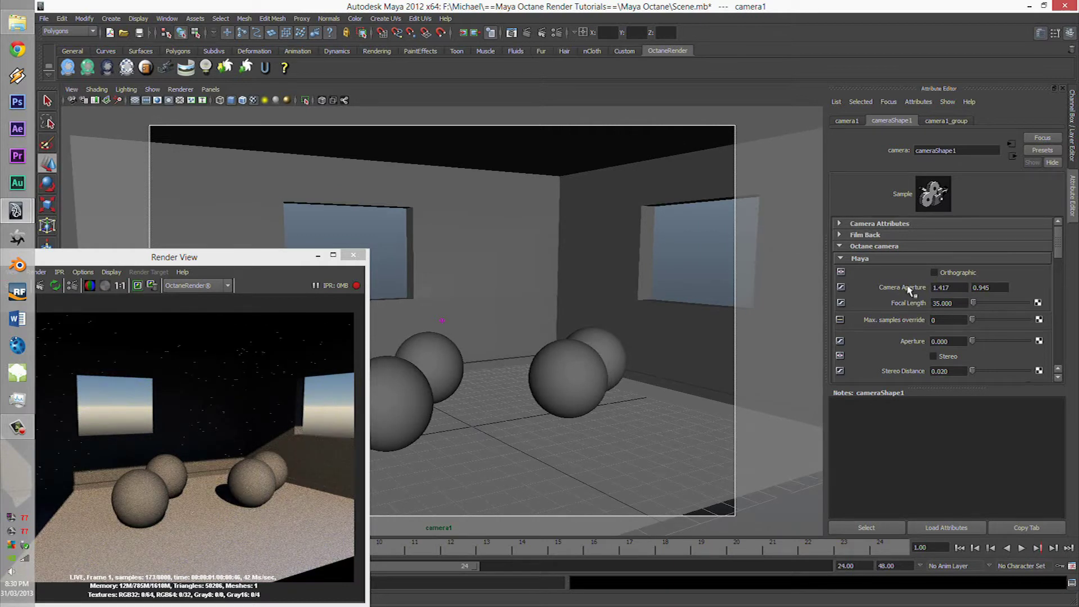
Step: Turn on the Orthographic option for camera1 and compare the render at different zoom distances
left_click(934, 273)
scroll(554, 321, "down", 3)
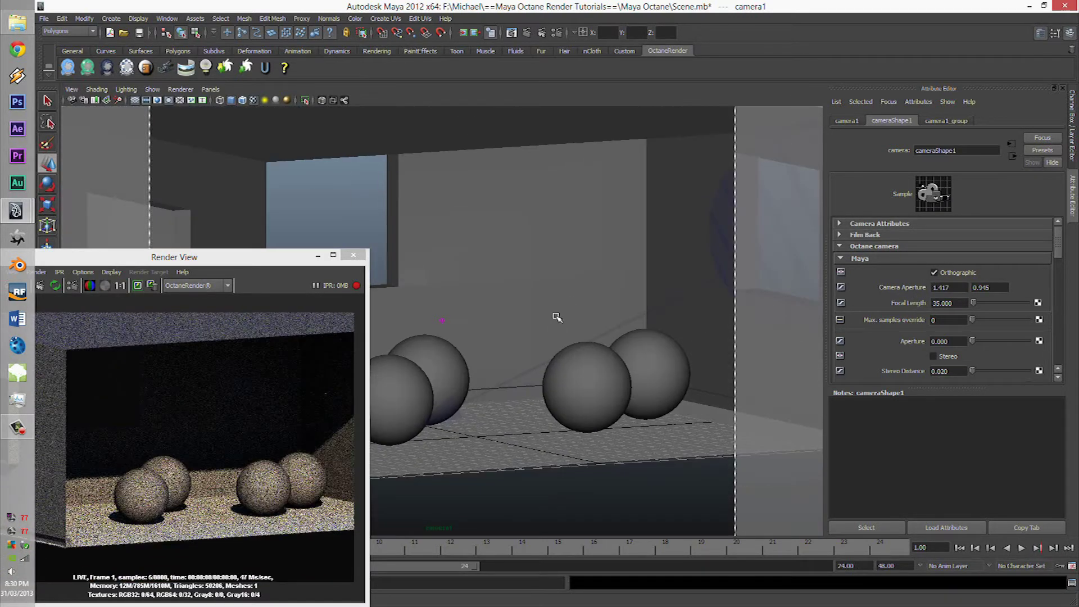
scroll(551, 309, "up", 2)
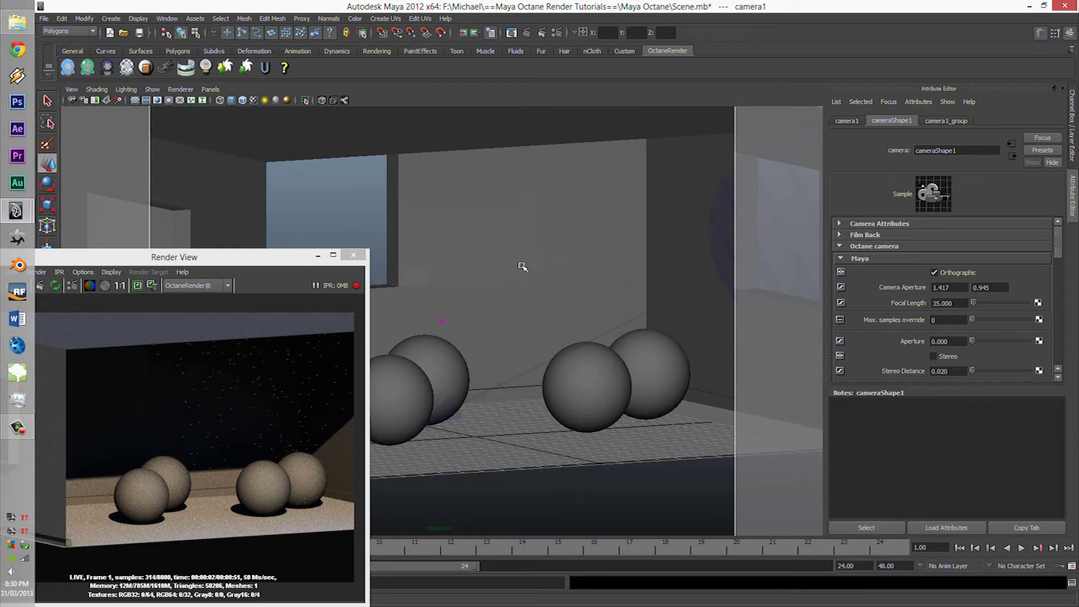
scroll(523, 266, "up", 3)
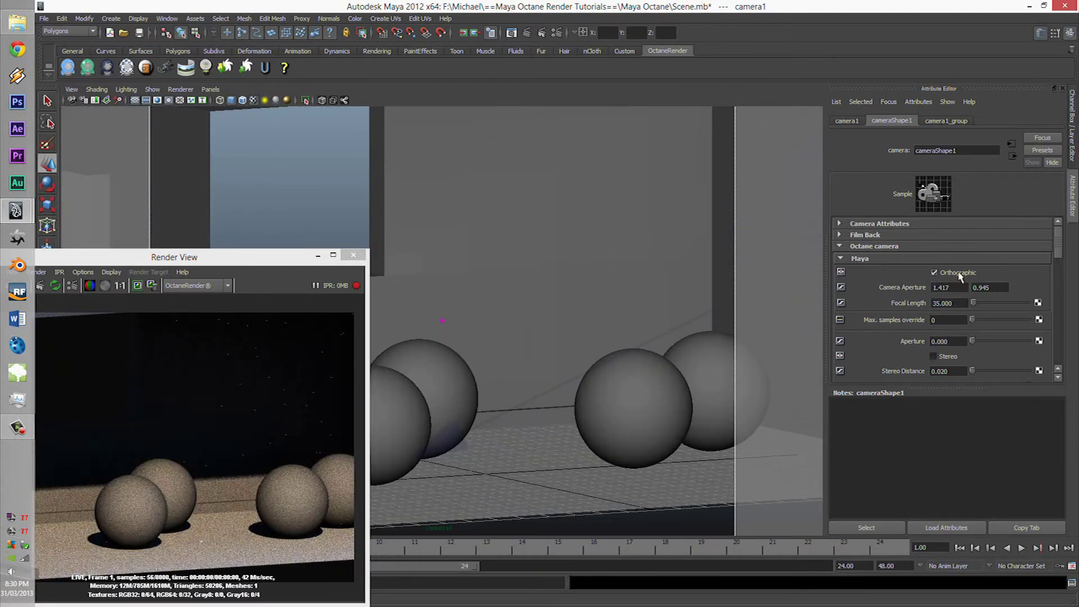
Step: Toggle camera1's Orthographic option to compare both projections from farther back, leaving it off
left_click(958, 275)
scroll(573, 294, "down", 5)
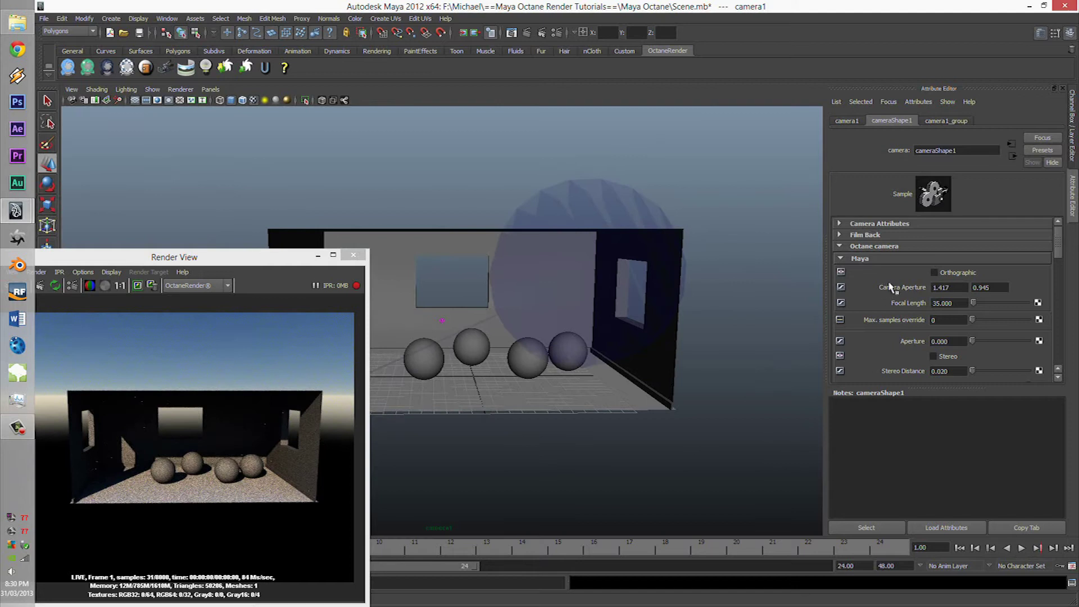
left_click(934, 272)
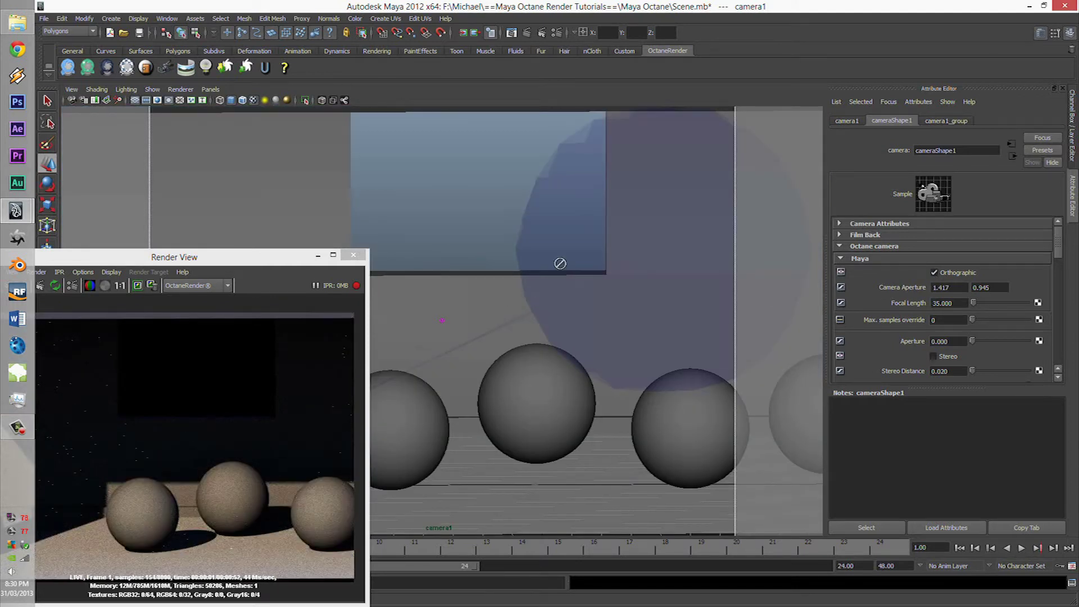
left_click(954, 274)
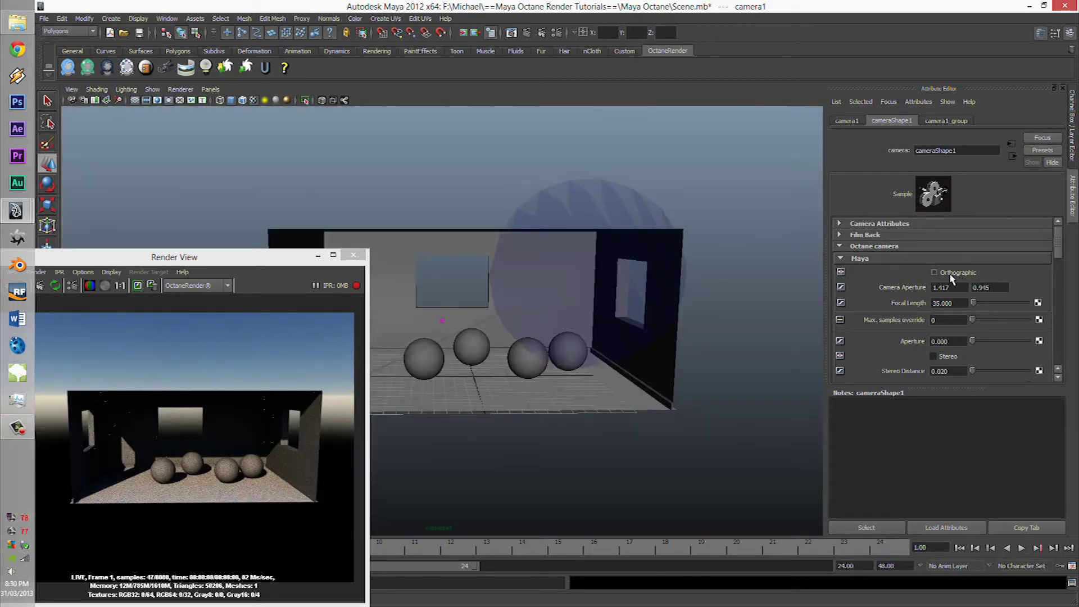
left_click(954, 274)
left_click(954, 274)
Step: Set the focal length of camera1 to 20
scroll(493, 302, "up", 5)
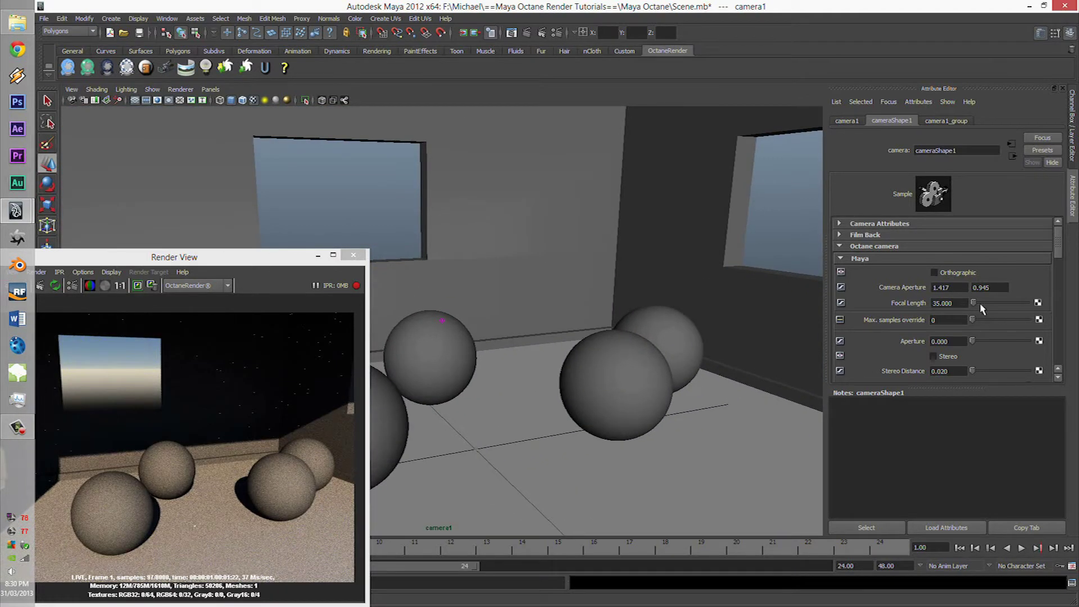
left_click_drag(974, 303, 832, 308)
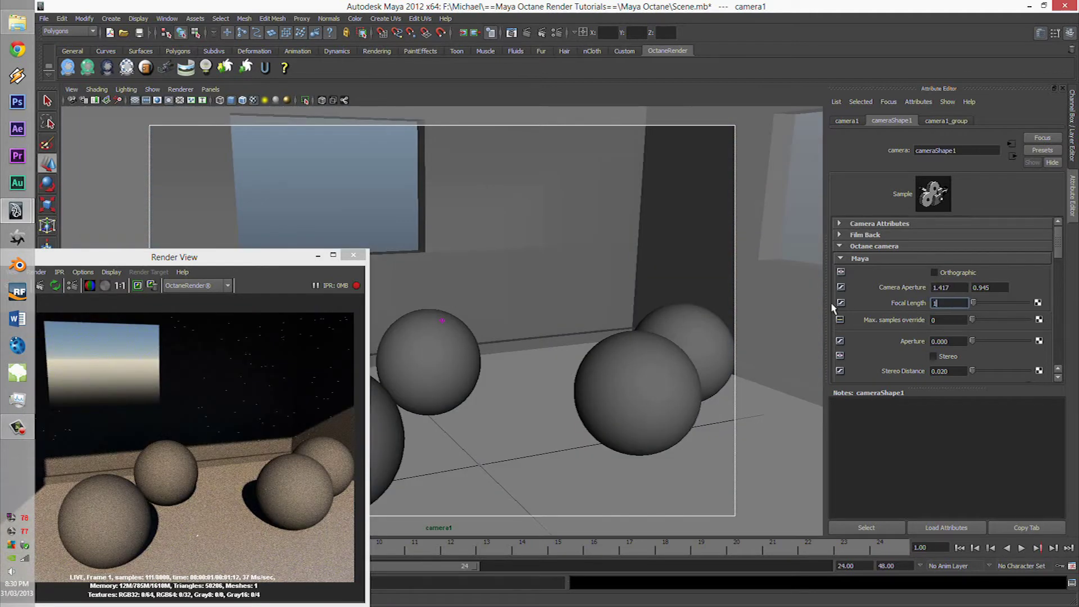
type("20")
left_click(935, 320)
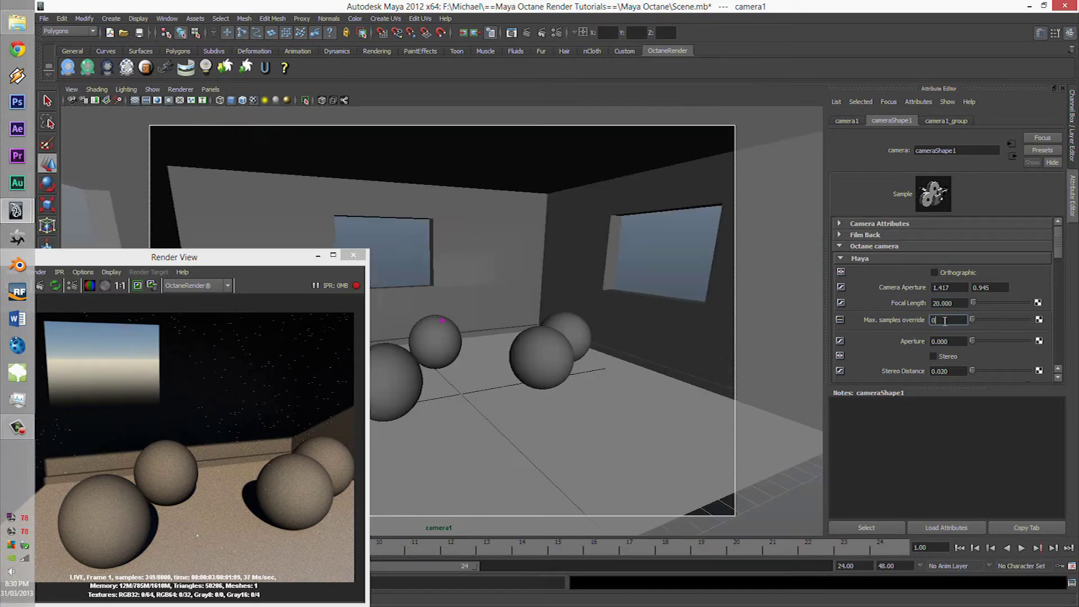
Step: Frame camera1 close to the nearest sphere with the far spheres beyond, and raise the Octane aperture to about 5
scroll(518, 347, "up", 3)
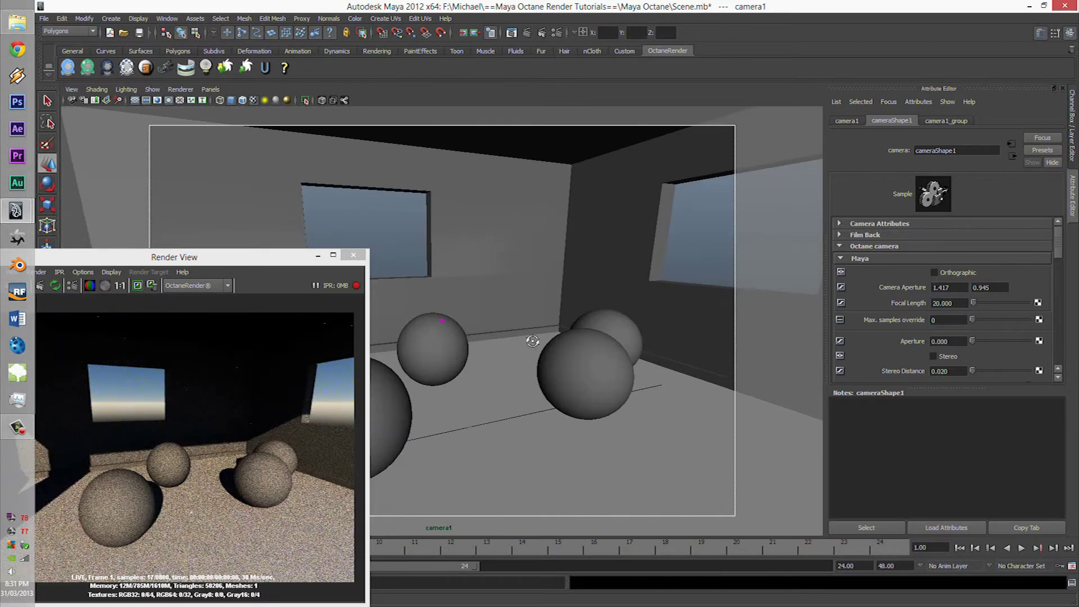
left_click_drag(532, 342, 537, 339, "alt")
middle_click_drag(646, 256, 695, 223, "alt")
scroll(640, 276, "up", 3)
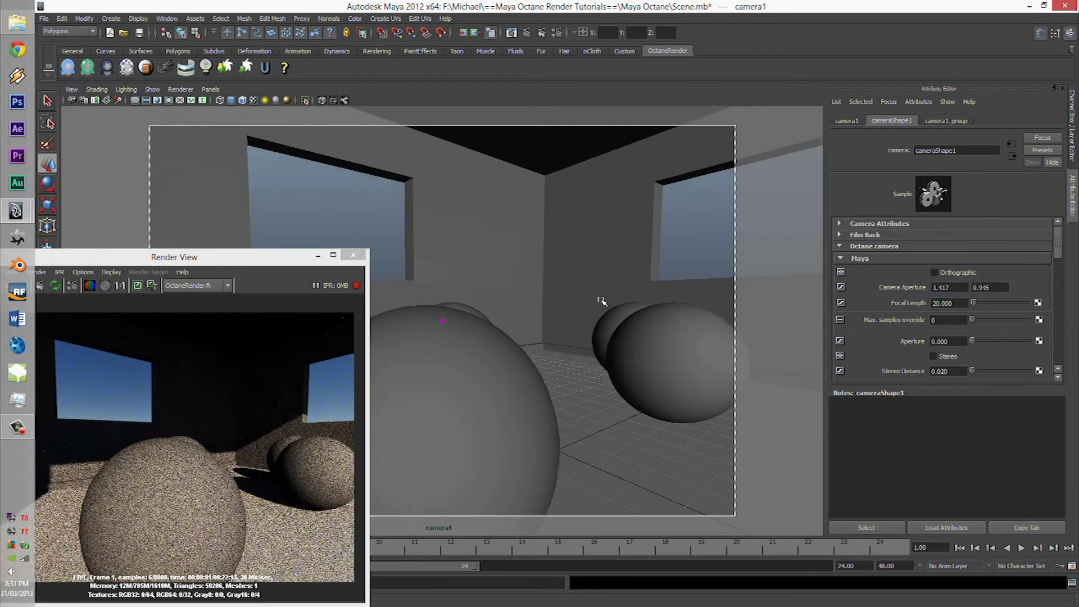
left_click_drag(719, 337, 749, 347, "alt")
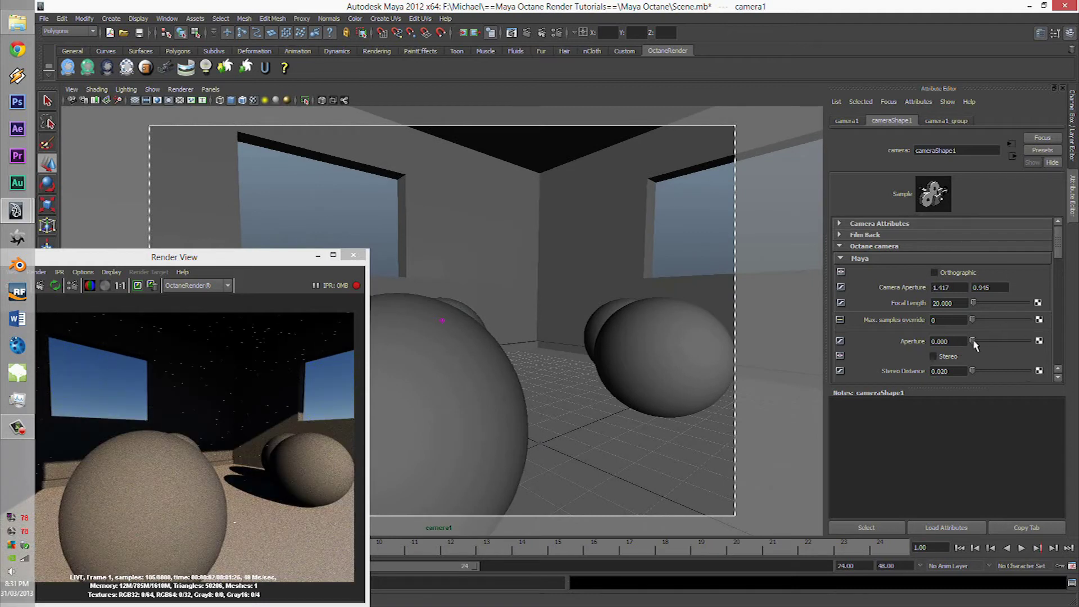
left_click_drag(978, 342, 970, 345)
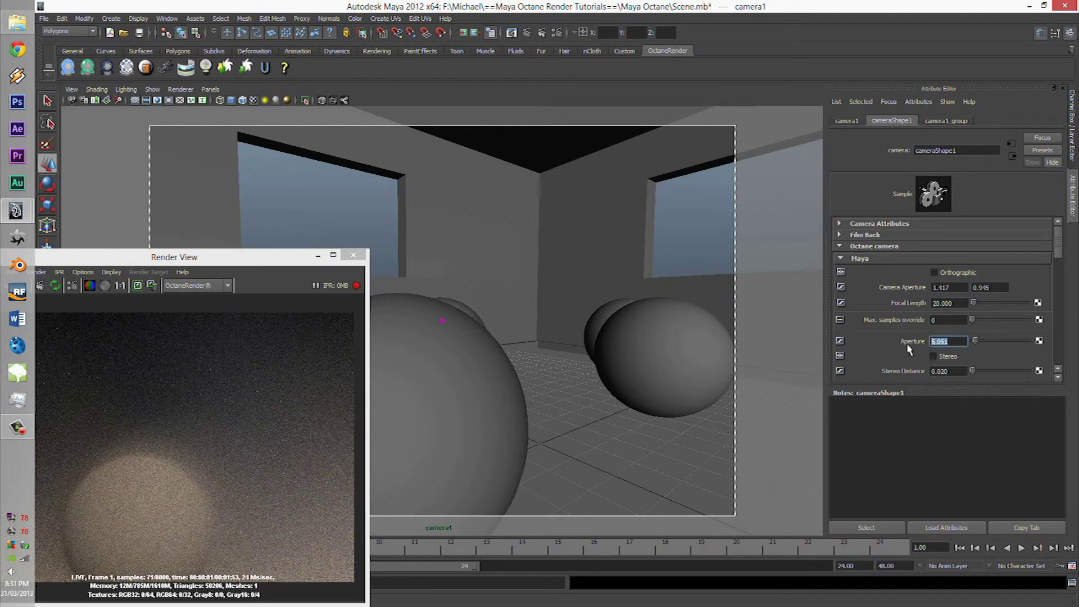
Step: Lower camera1's Octane aperture to 0.5 and after that to 0.1 to compare the depth-of-field blur
type("5")
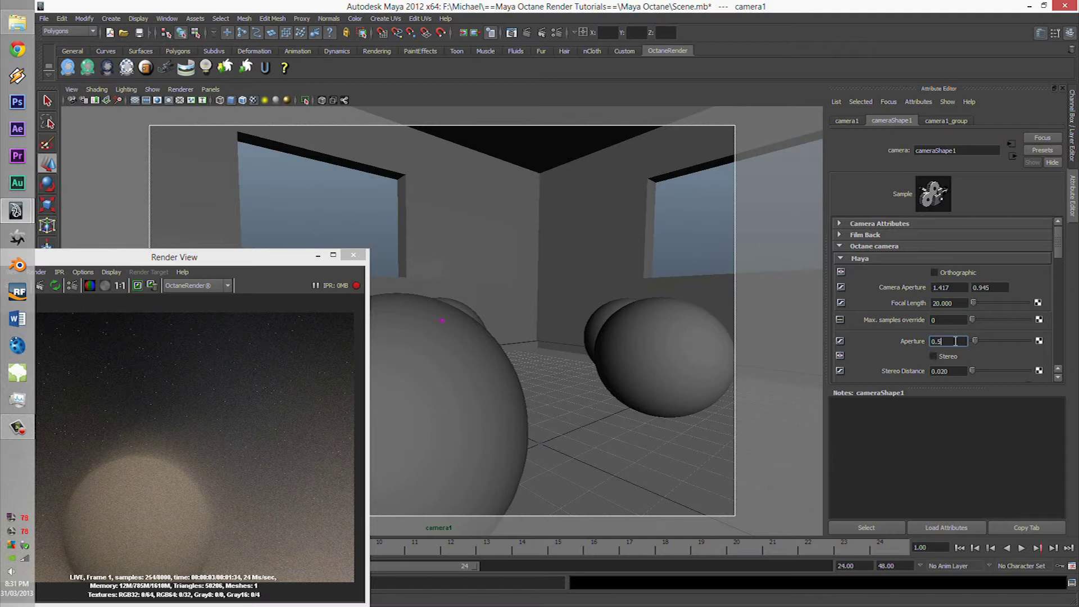
key("Return")
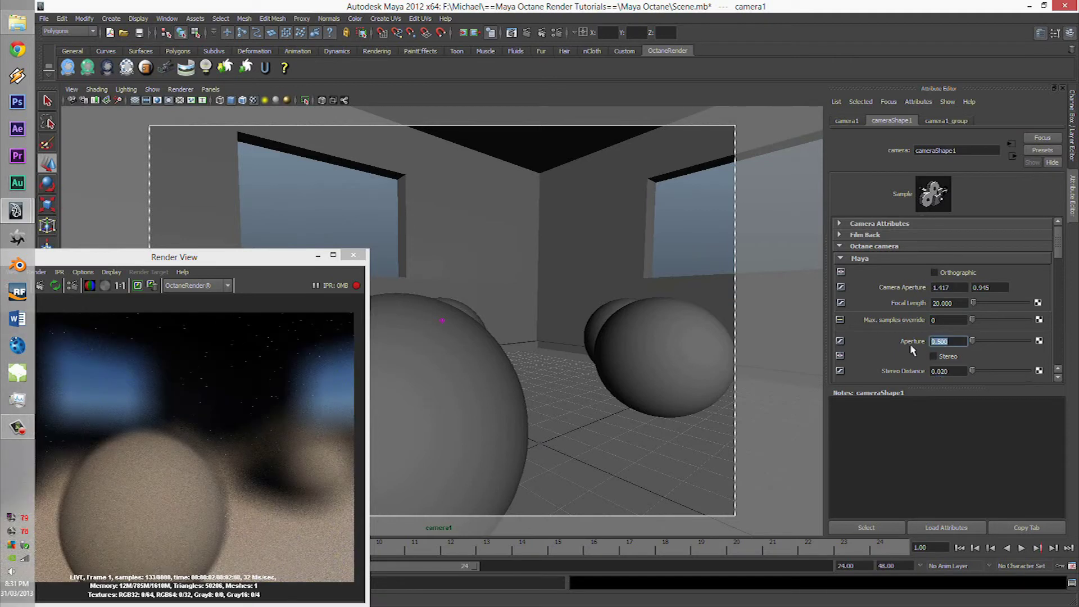
type("0.1")
left_click(959, 371)
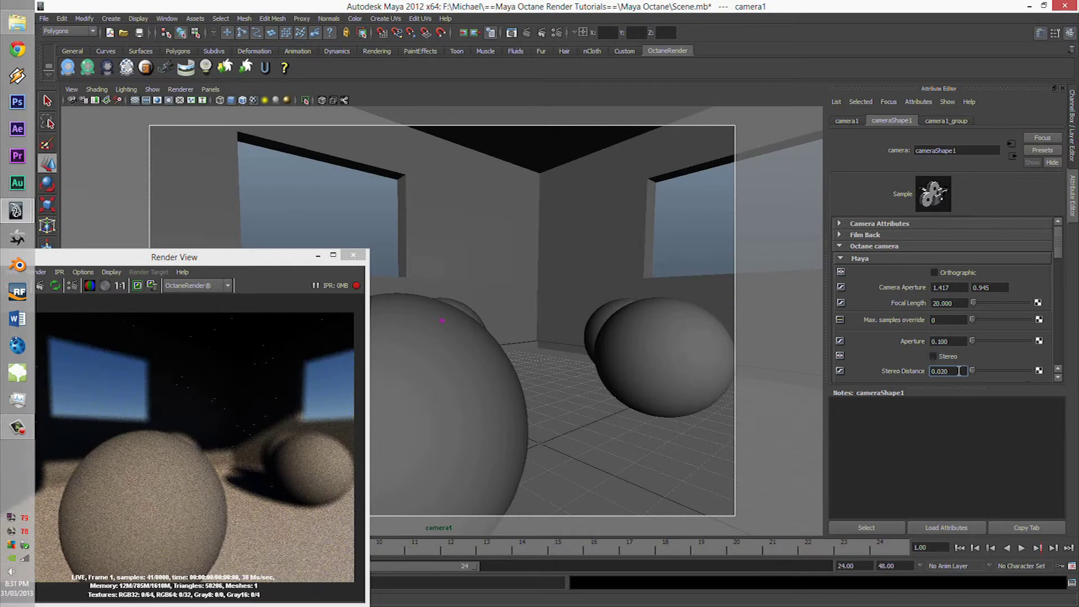
Step: Reposition camera1's aim beside the nearest sphere in the top view and orbit the camera to look down on the spheres
scroll(635, 348, "up", 1)
middle_click_drag(635, 349, 626, 317, "alt")
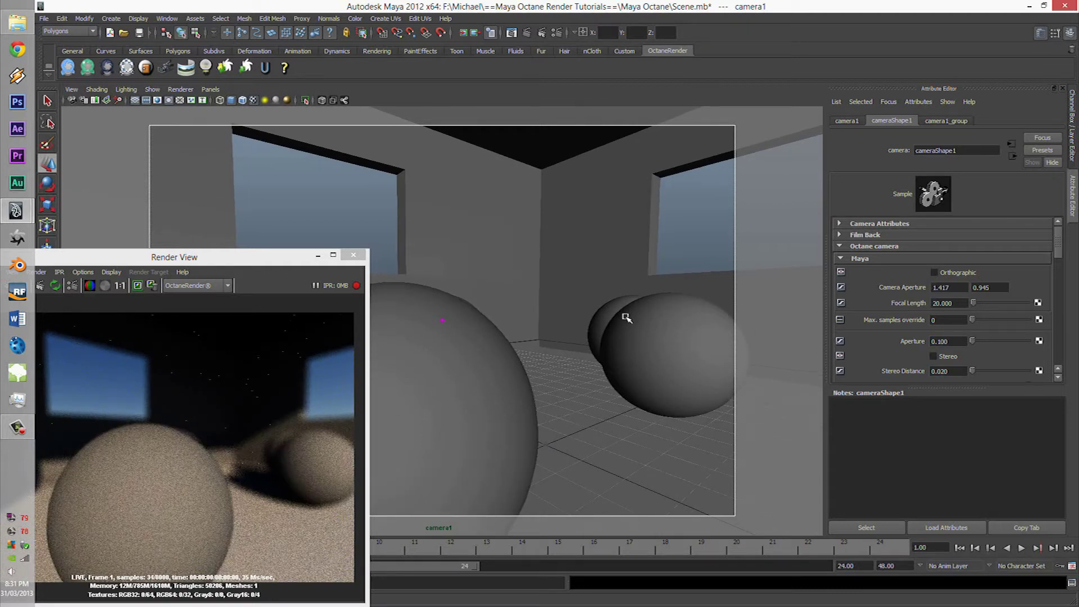
key("space")
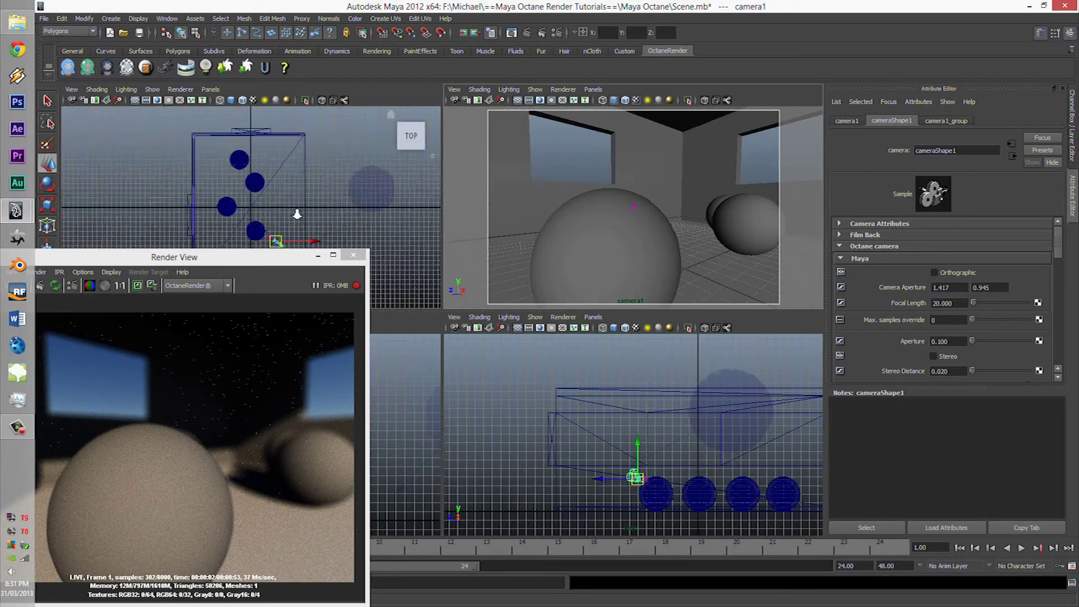
scroll(272, 151, "up", 4)
middle_click_drag(272, 150, 267, 216, "alt")
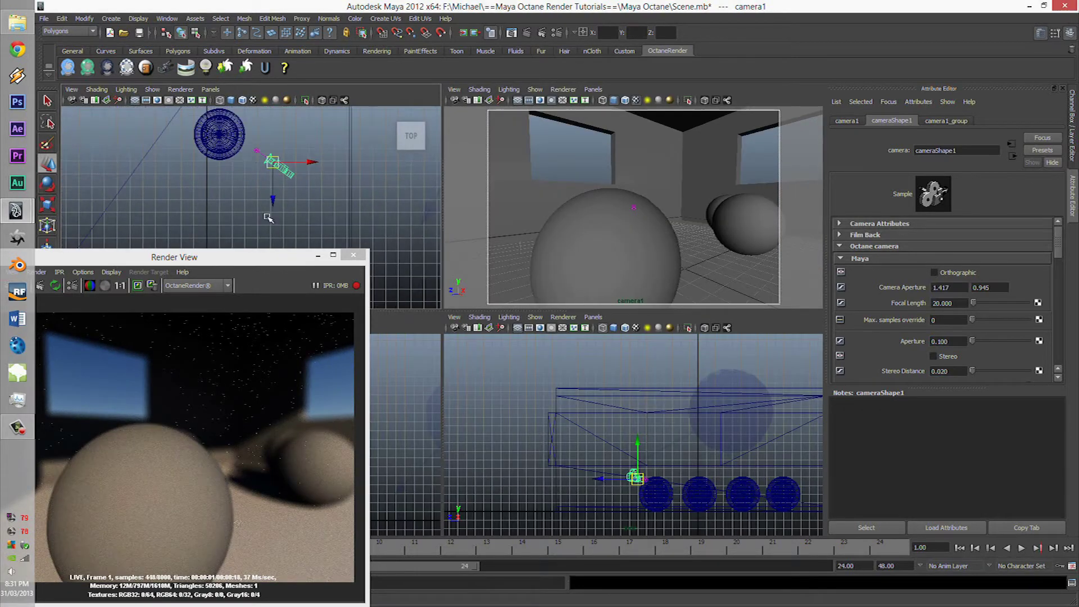
left_click(256, 148)
left_click_drag(255, 150, 224, 187)
key("space")
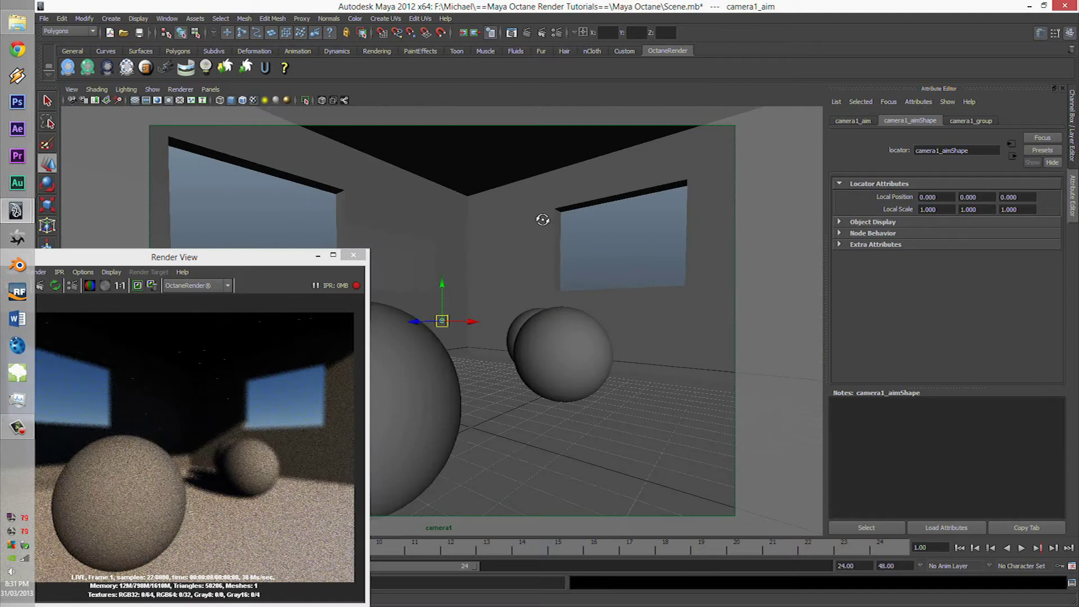
left_click_drag(544, 217, 520, 223, "alt")
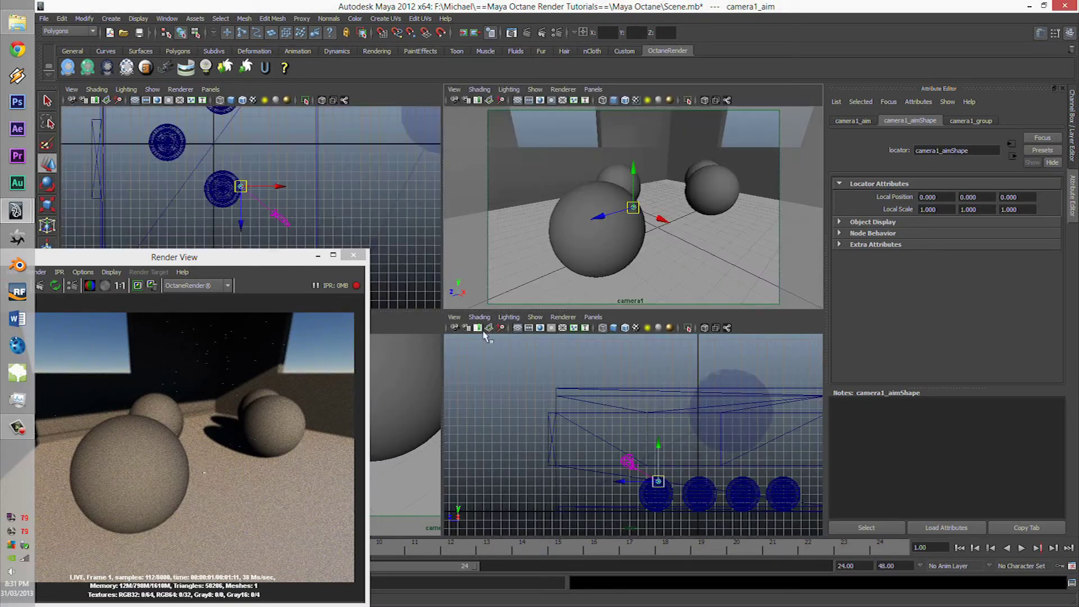
Step: Reselect camera1 and set its Octane aperture to 0
key("space")
left_click(628, 462)
key("space")
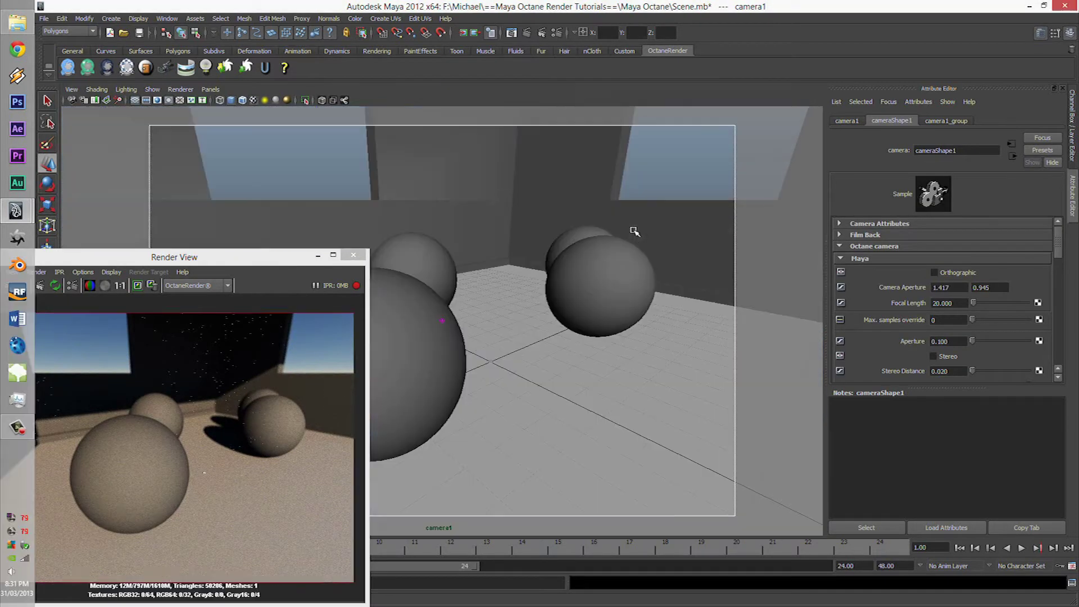
scroll(894, 303, "down", 2)
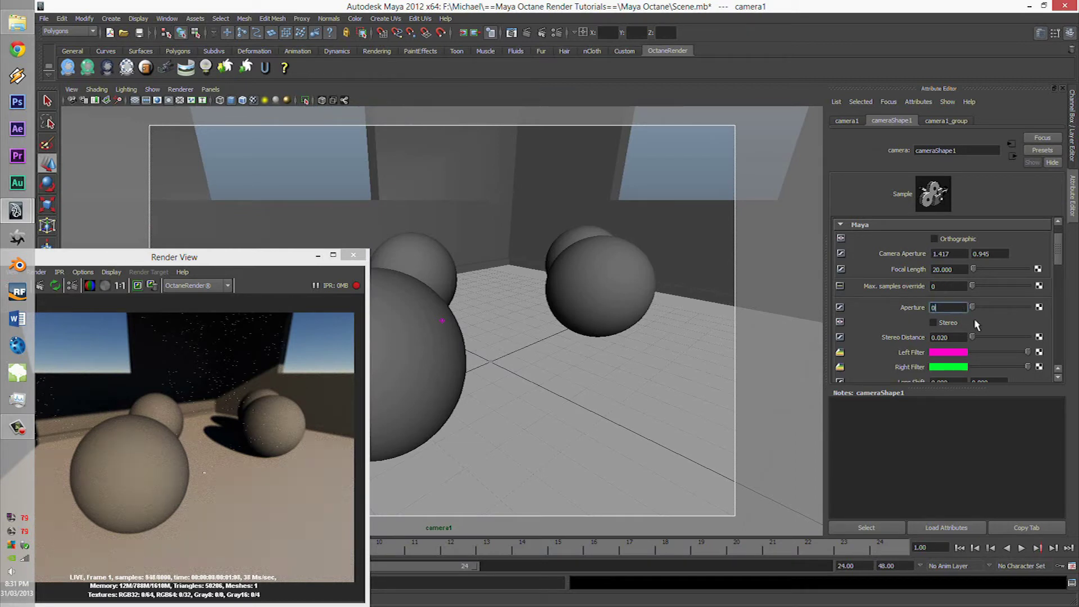
Step: Turn on Stereo for camera1 with a red left filter and a blue right filter
left_click(947, 326)
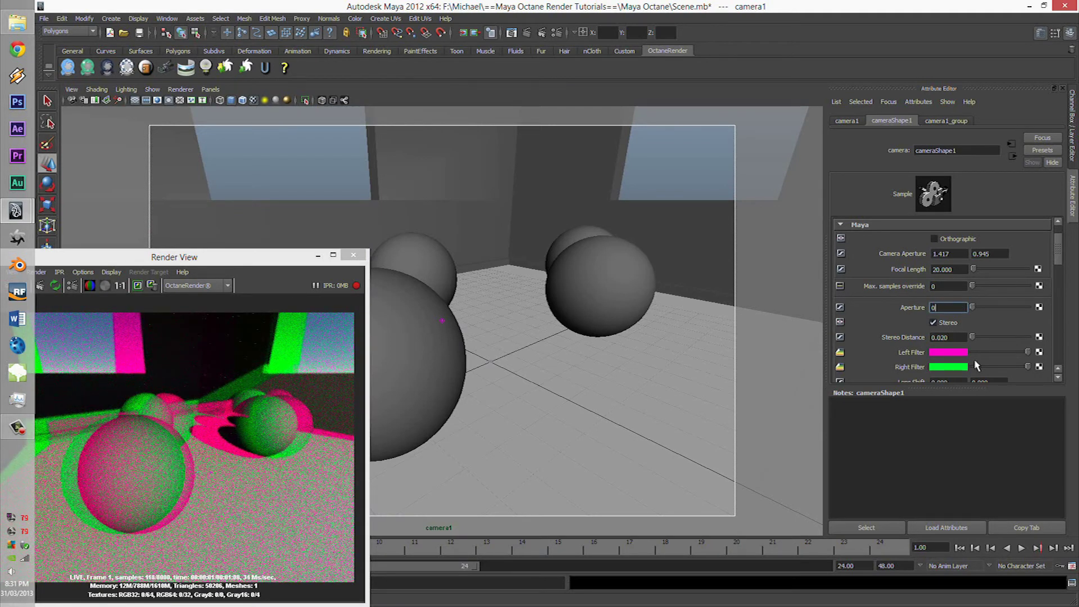
left_click(959, 353)
left_click(1042, 350)
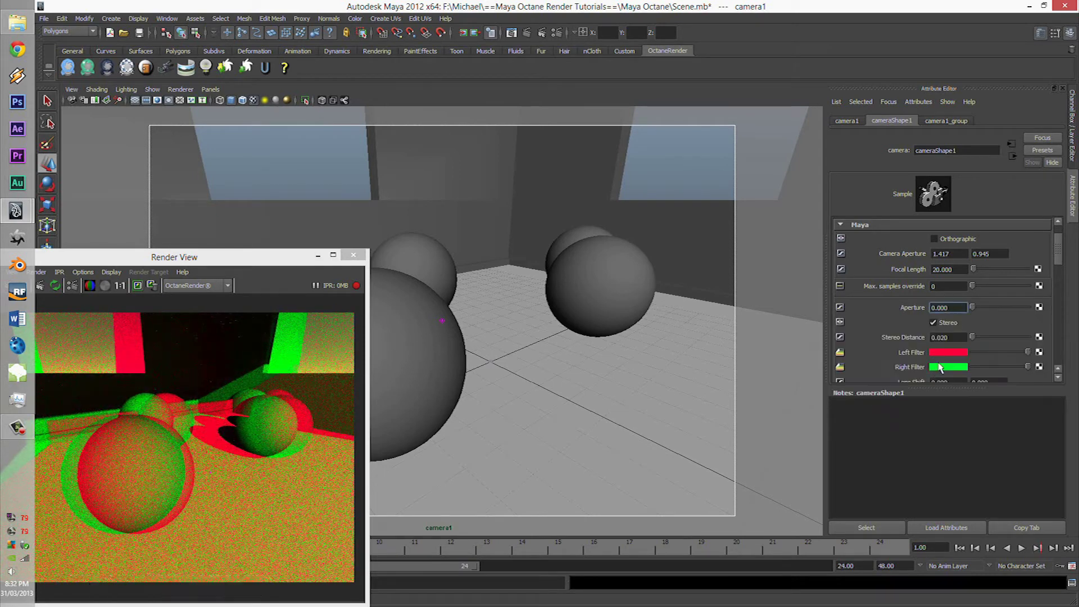
left_click(937, 367)
left_click(1006, 375)
left_click(1001, 387)
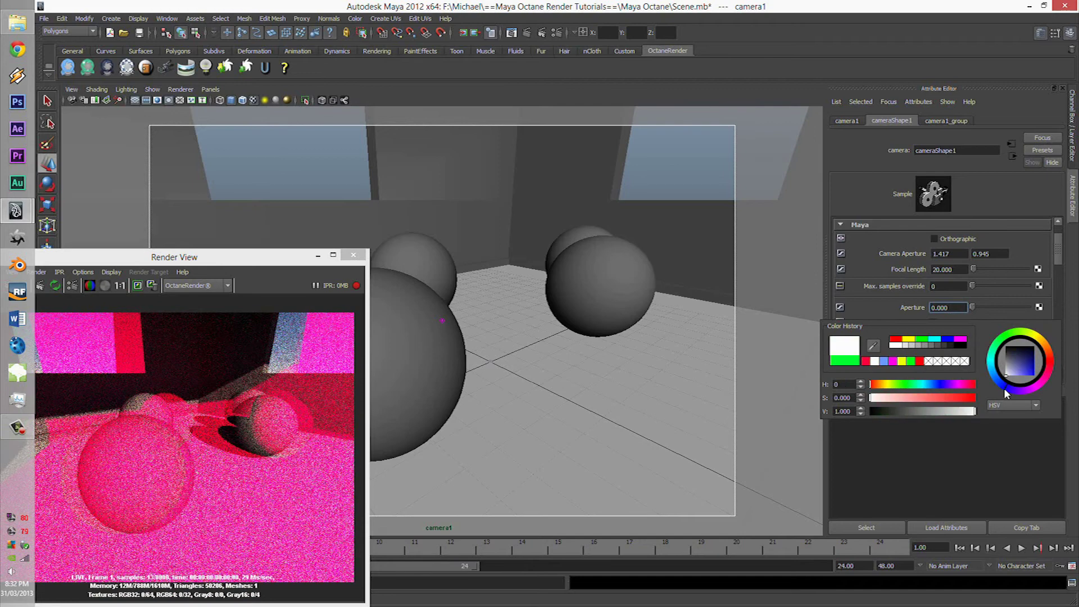
left_click(1033, 375)
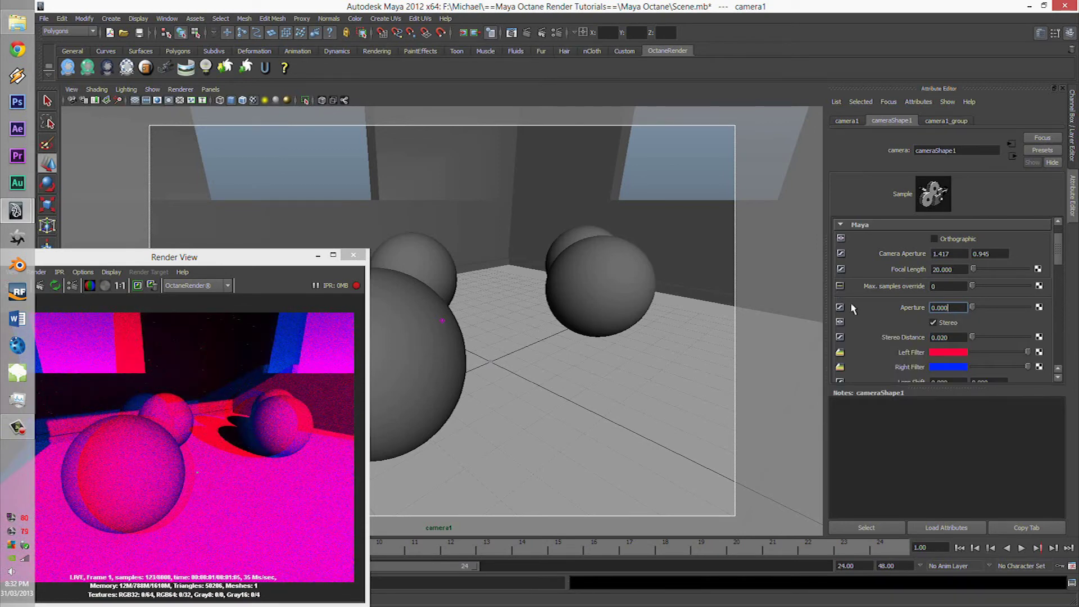
Step: Raise the stereo distance to about 0.062 and turn Stereo off
left_click_drag(992, 340, 972, 339)
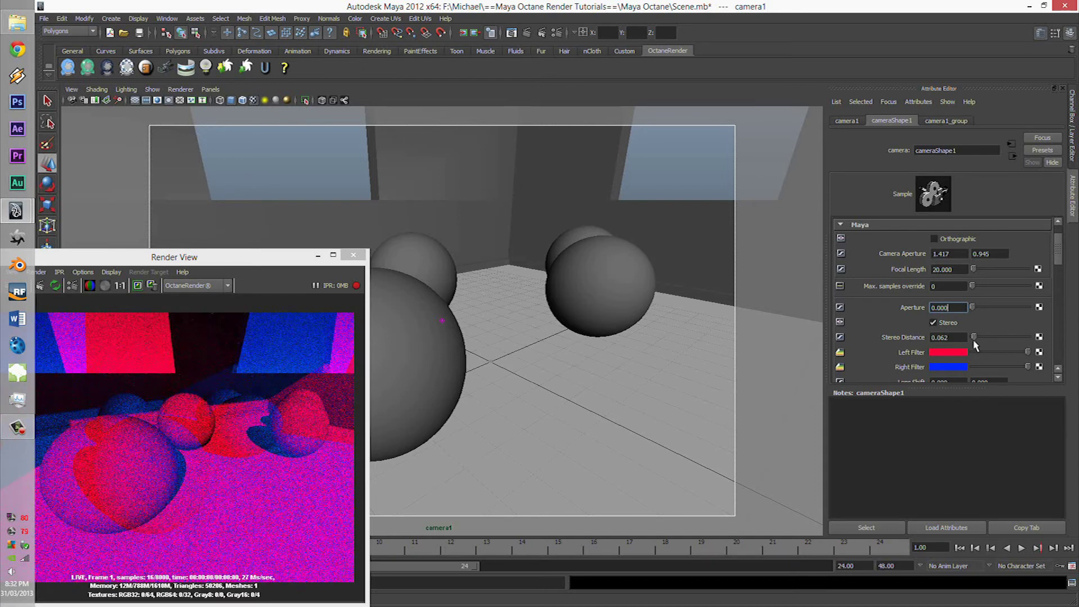
left_click(933, 323)
Step: Try a lens shift of 1 in both directions and reset both values to 0
scroll(872, 336, "down", 3)
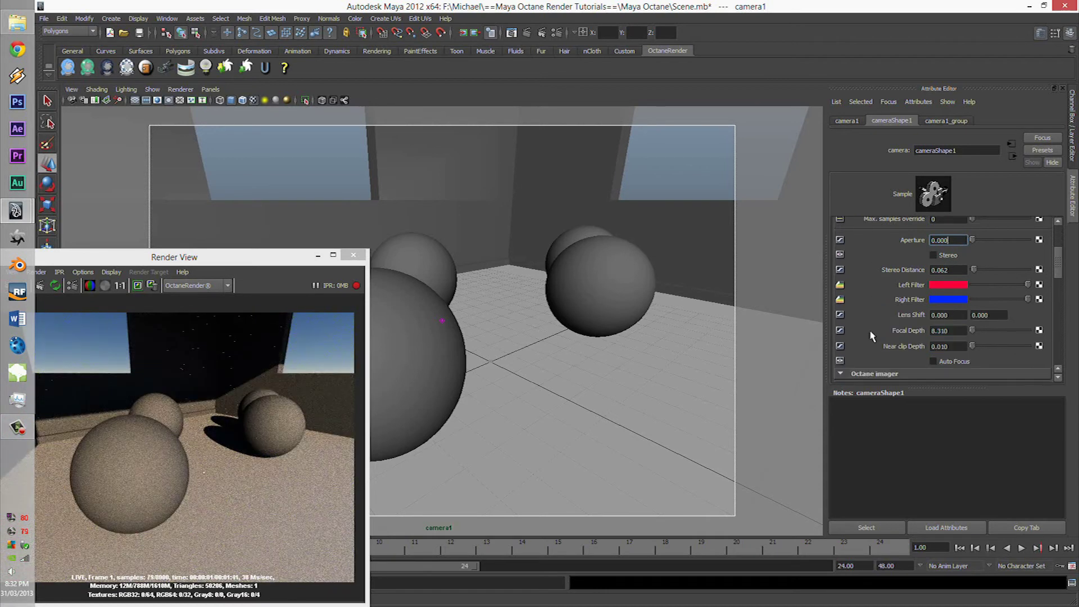
left_click(964, 316)
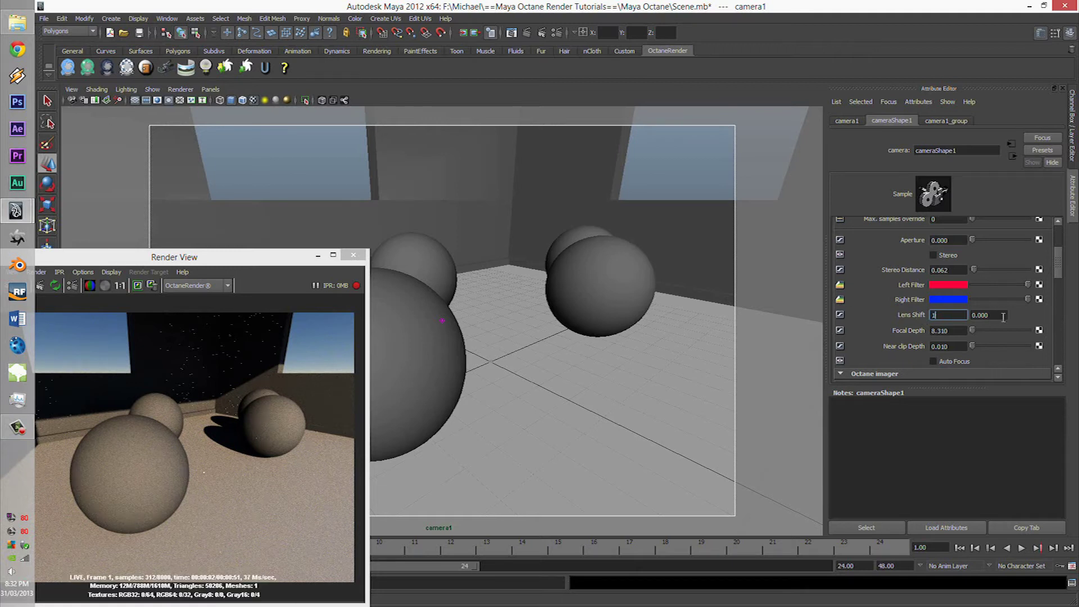
left_click(974, 315)
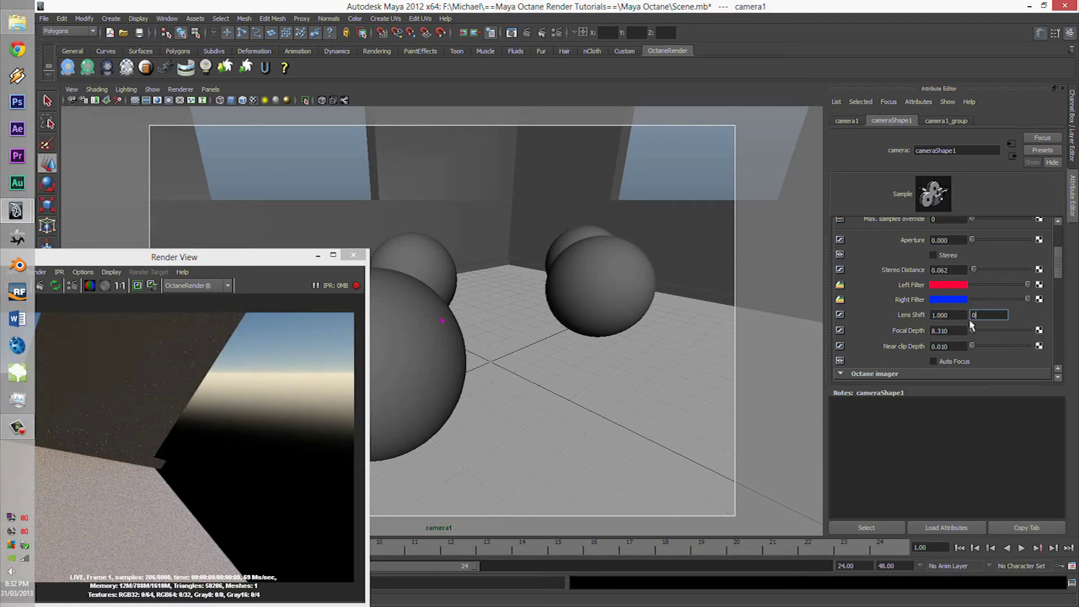
left_click_drag(955, 316, 914, 317)
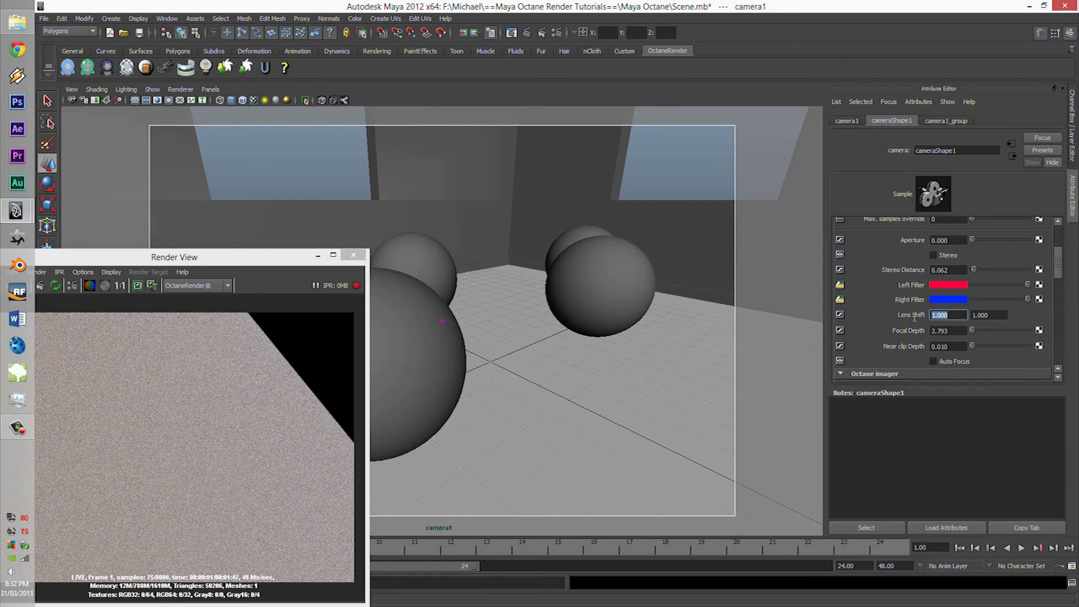
left_click_drag(990, 313, 952, 316)
type("0")
left_click(958, 316)
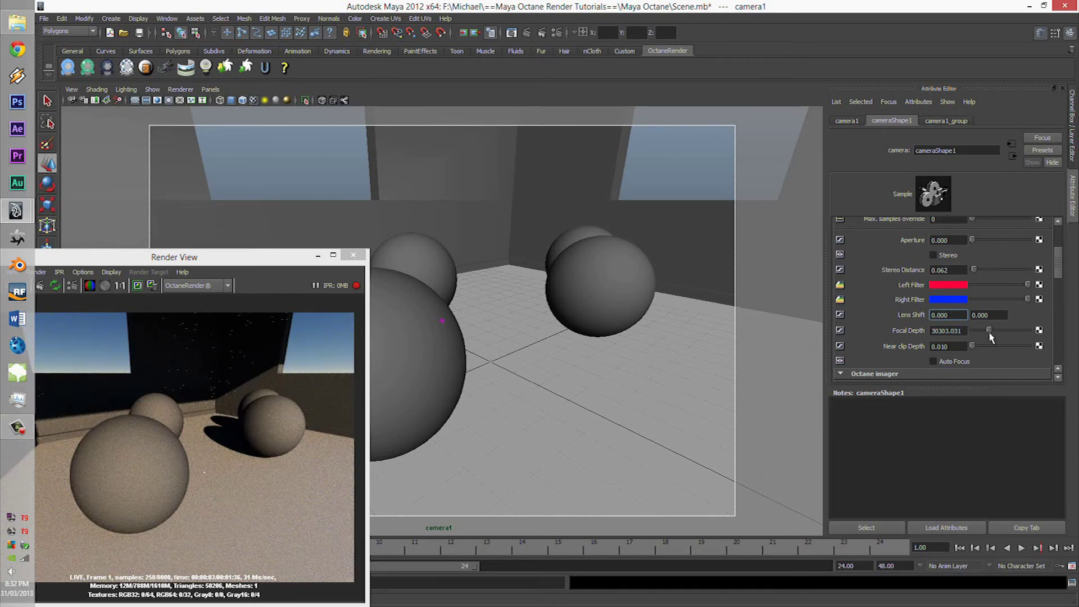
Step: Lower the focal depth to 0.001 and the near clip depth to 0
left_click_drag(989, 332, 968, 354)
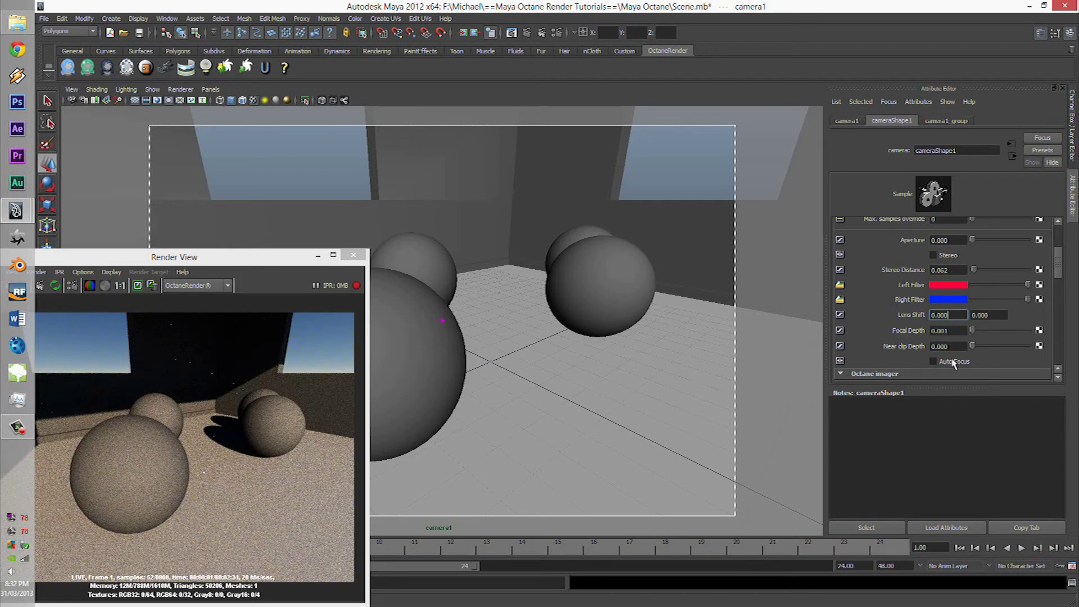
Step: Try Auto Focus while framing the nearest sphere closer, then turn it off and move the camera back
left_click(933, 362)
scroll(596, 315, "up", 3)
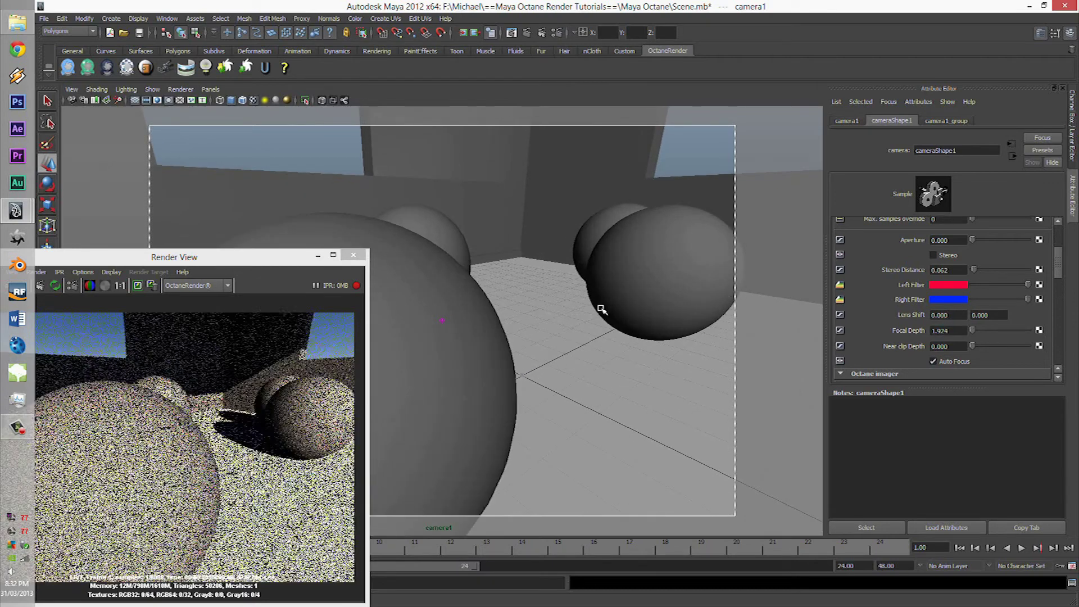
middle_click_drag(600, 309, 714, 259, "alt")
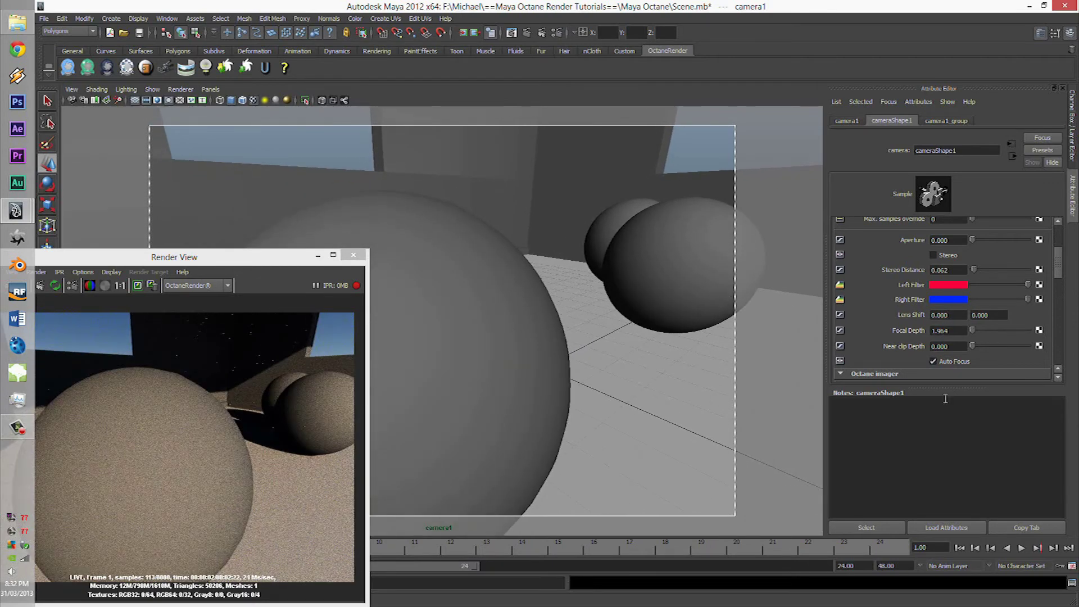
left_click(932, 361)
scroll(548, 338, "down", 3)
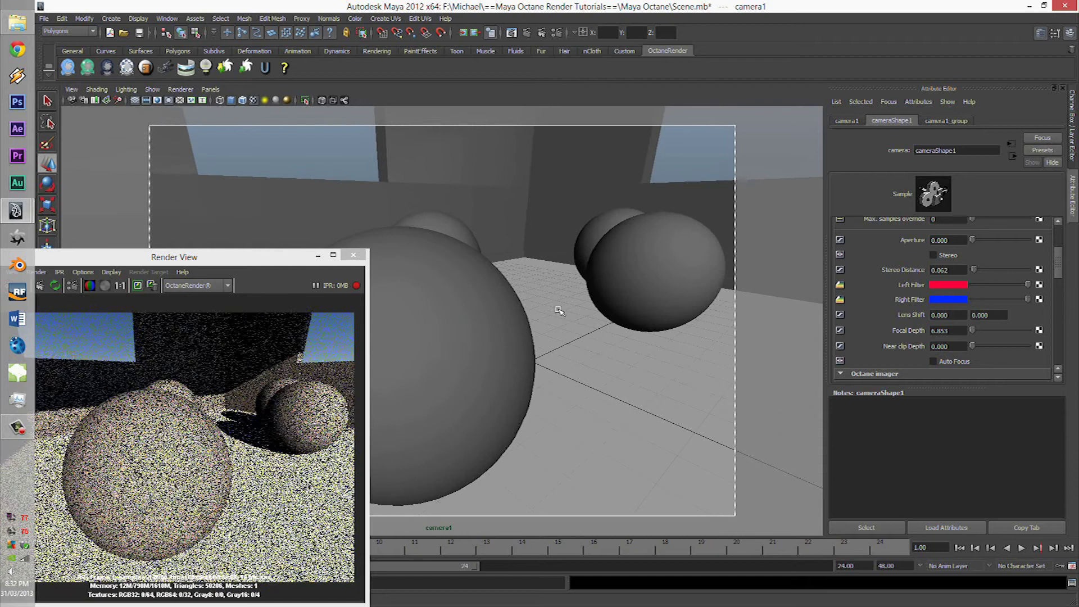
scroll(891, 299, "down", 4)
Step: Review camera1's Octane camera and imager settings, from Orthographic down to exposure, response and dithering
scroll(893, 296, "up", 6)
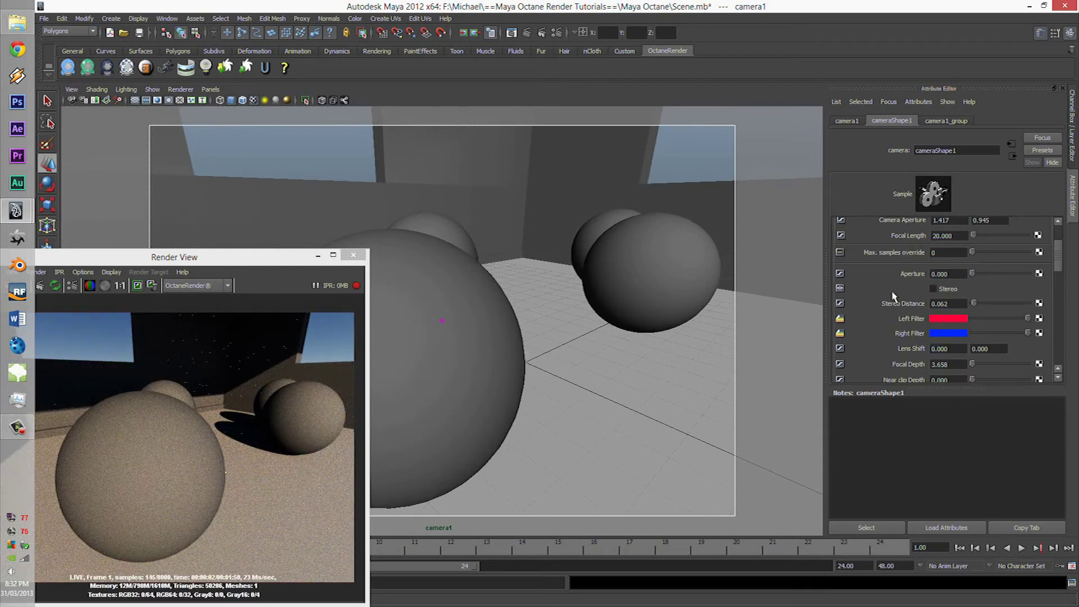
scroll(893, 296, "down", 2)
scroll(892, 296, "down", 3)
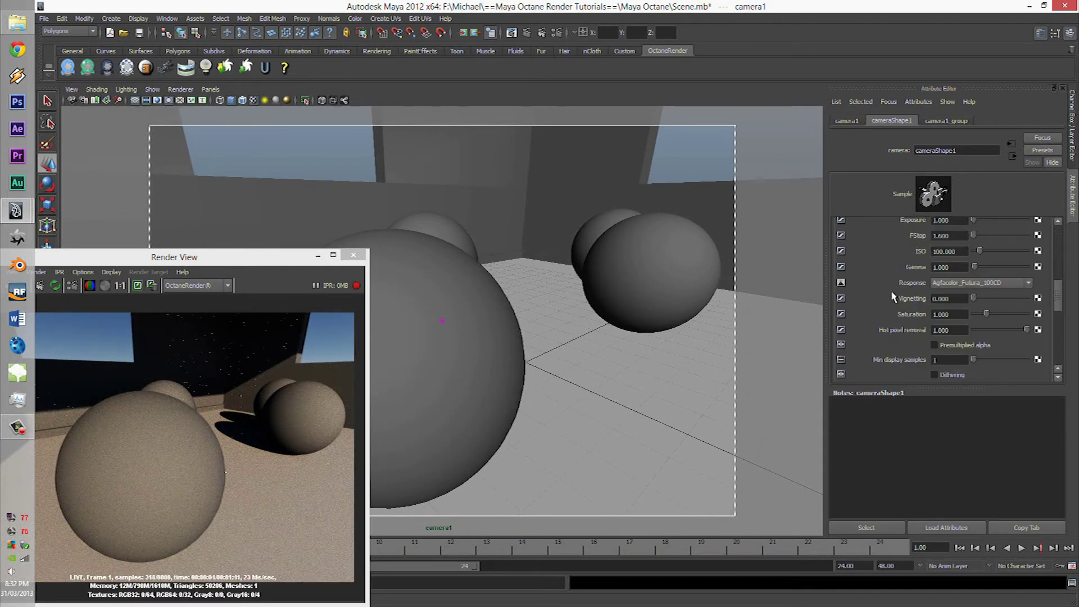
scroll(894, 298, "down", 3)
scroll(893, 297, "up", 9)
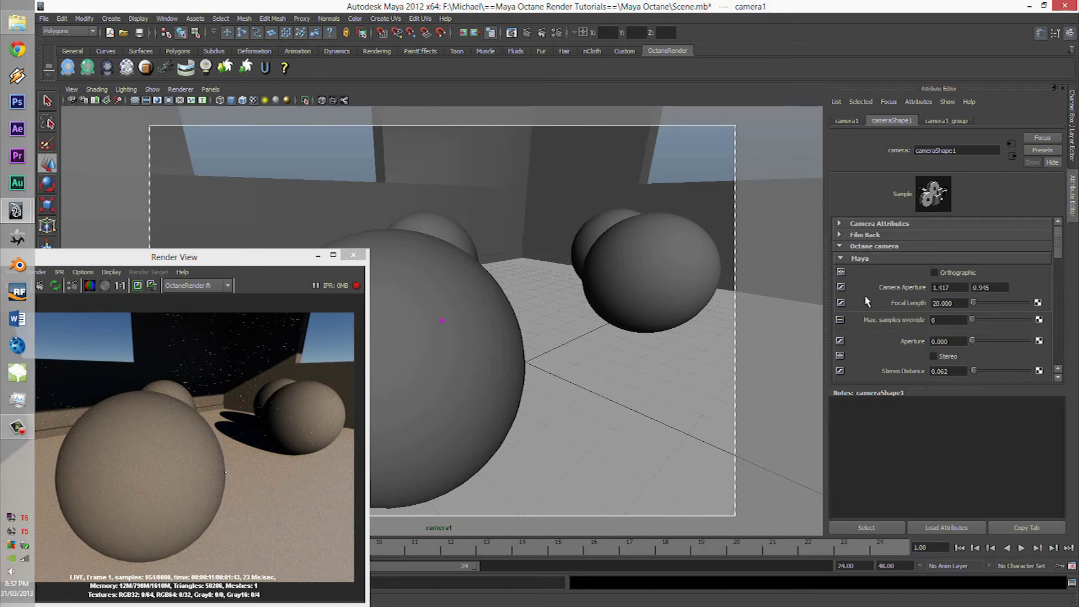
scroll(868, 301, "down", 3)
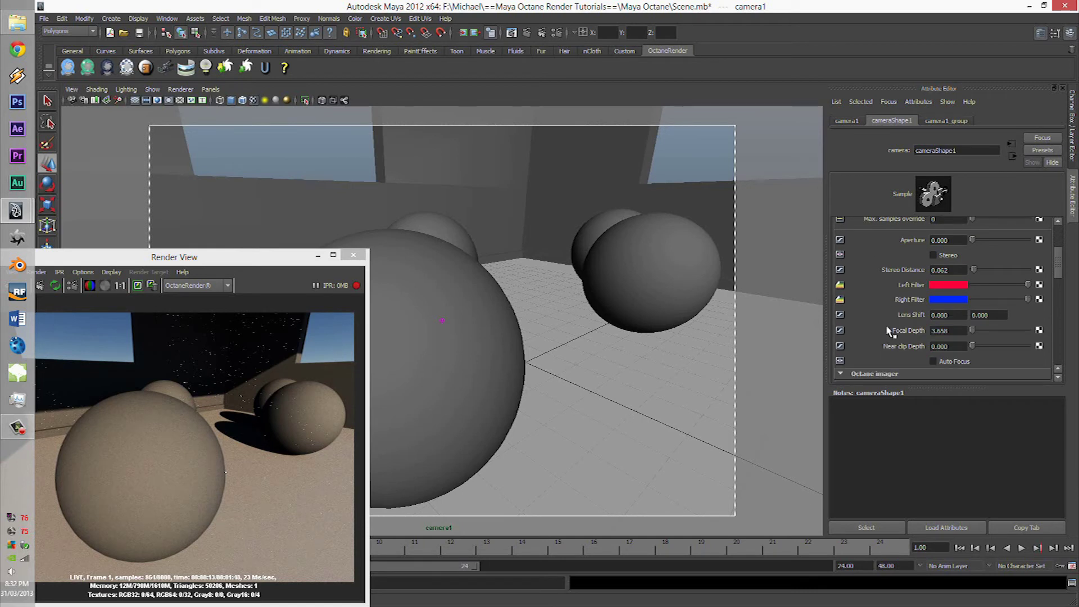
scroll(869, 309, "up", 3)
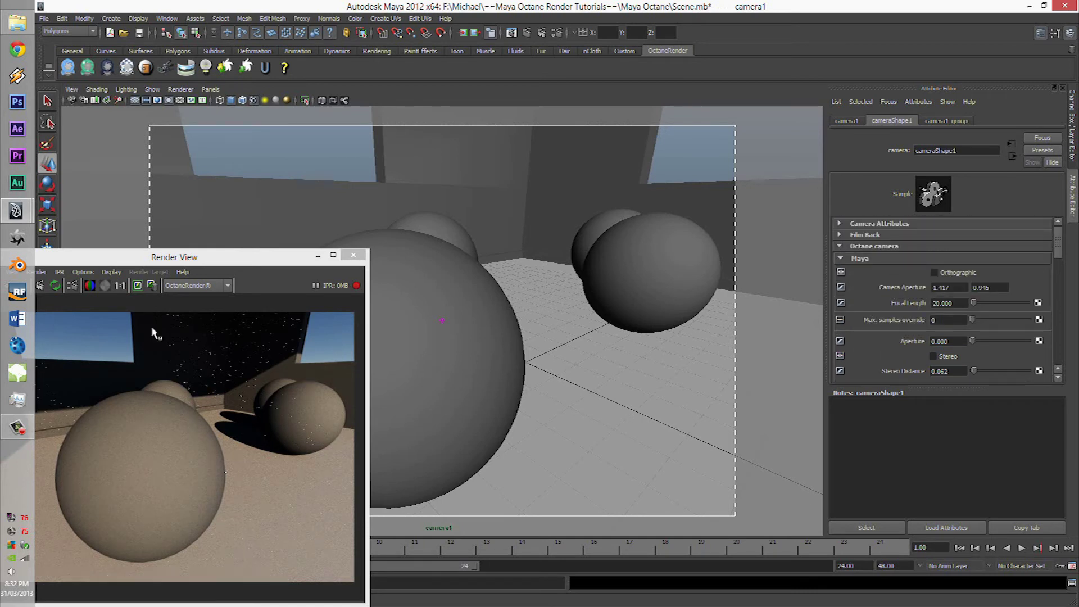
Step: Move the Render View window so the whole preview is in view
left_click_drag(220, 264, 287, 222)
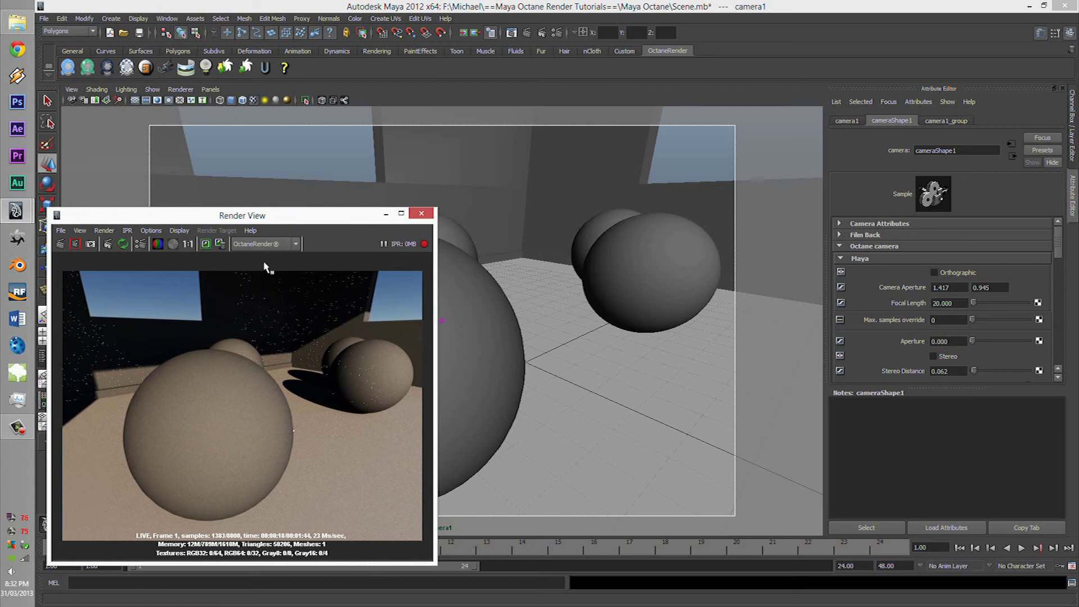